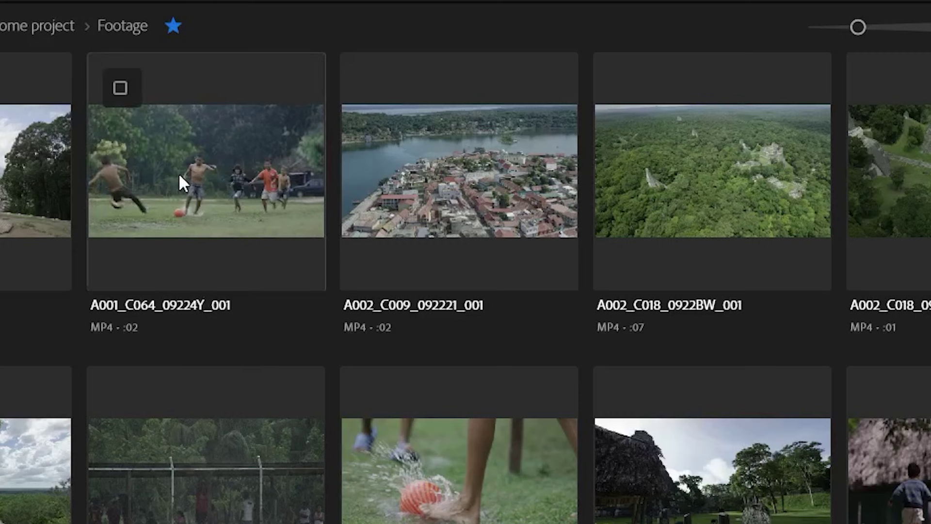
Select the clips A001_C064, A002_C009, A002_C018_0922BW_001, A002_C076, A002_C052 and A001_C037, in that order, for import
left_click(199, 157)
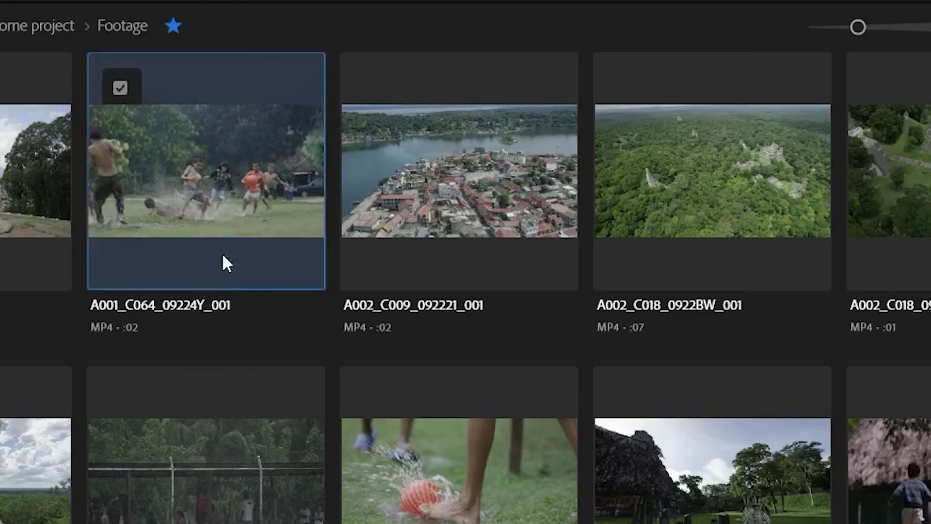
left_click(459, 165)
left_click(699, 218)
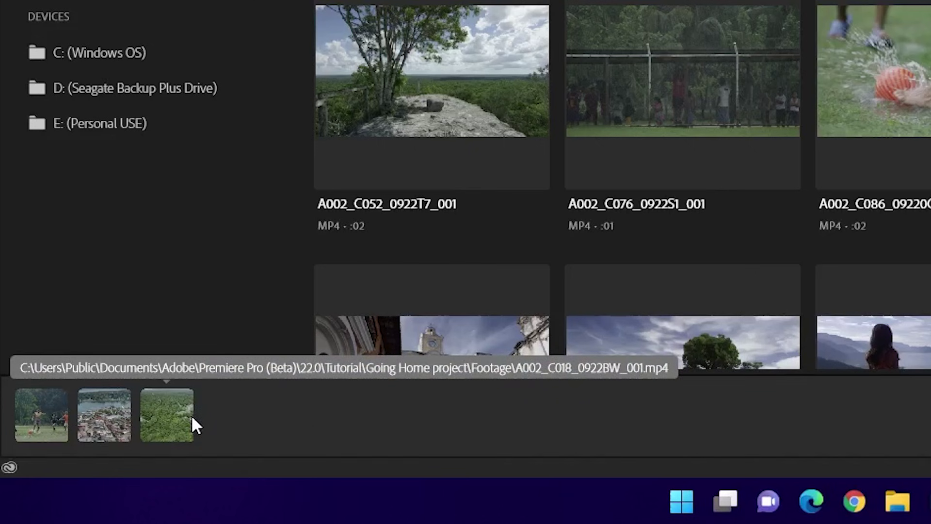
left_click(725, 47)
left_click(441, 113)
left_click(214, 145)
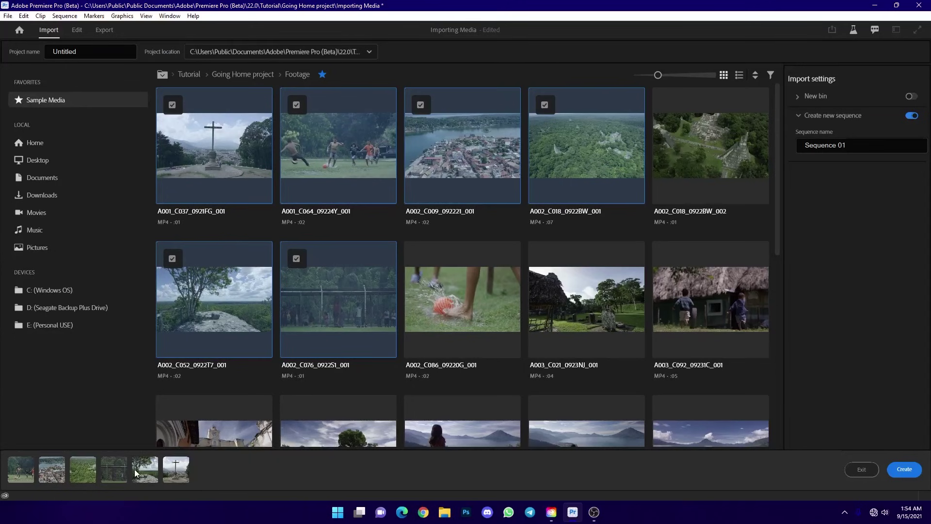
Deselect and reselect clip A002_C076_0922S1_001 to put it last in the import order, and enlarge the media thumbnails slightly
left_click(343, 297)
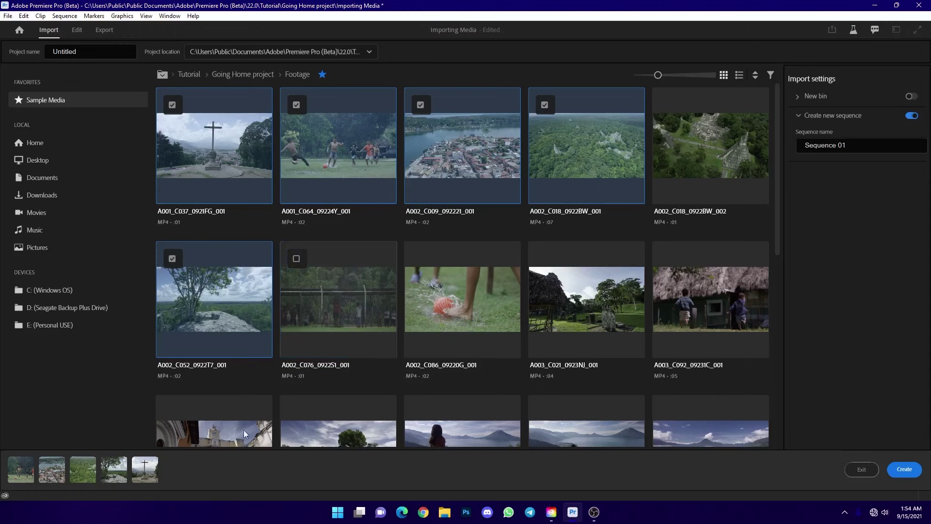
left_click(312, 297)
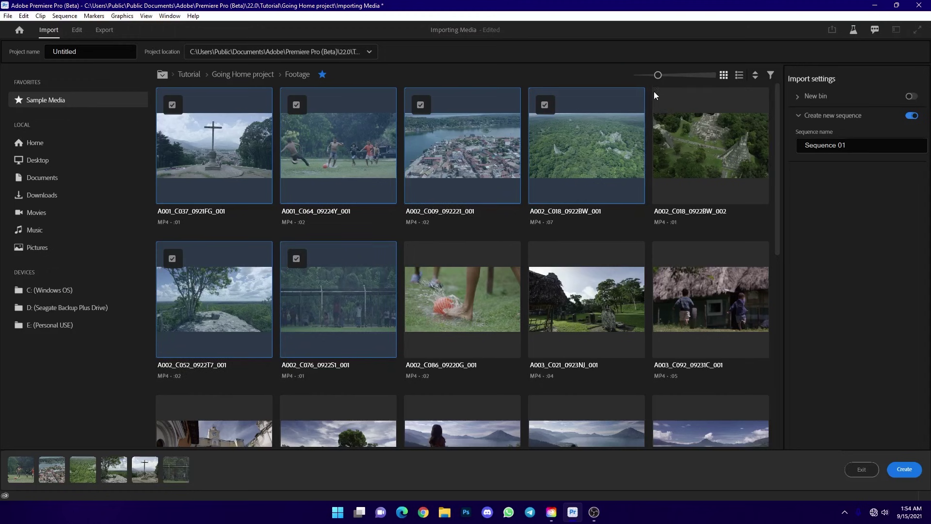
left_click_drag(682, 78, 661, 76)
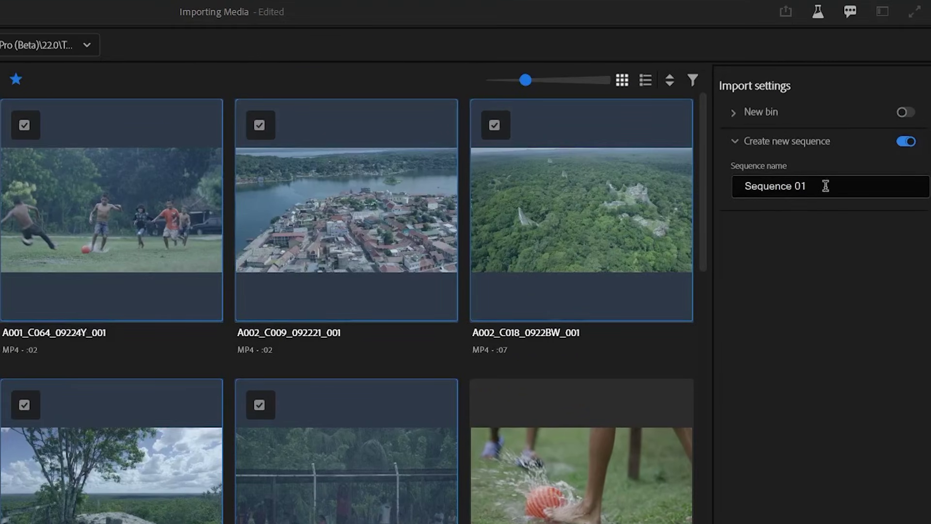
left_click(776, 192)
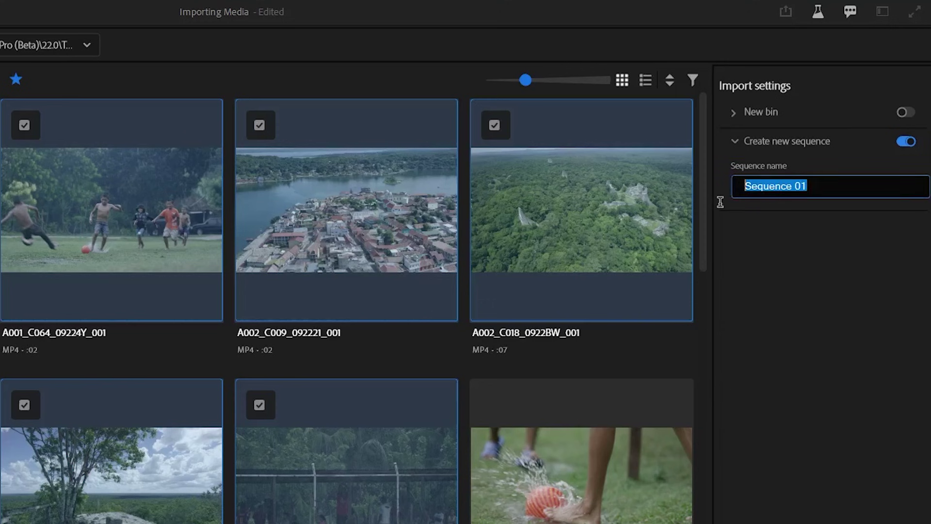
left_click(786, 191)
left_click_drag(806, 196, 778, 191)
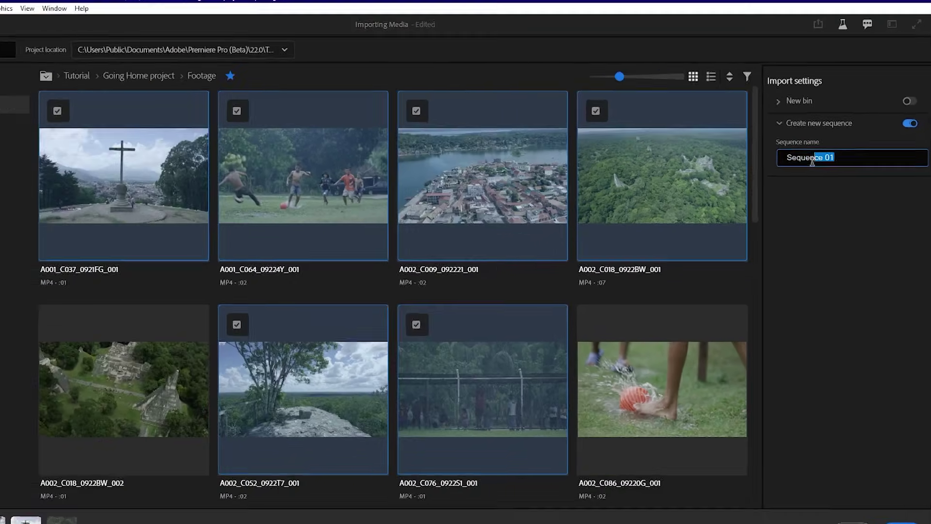
left_click_drag(812, 160, 781, 167)
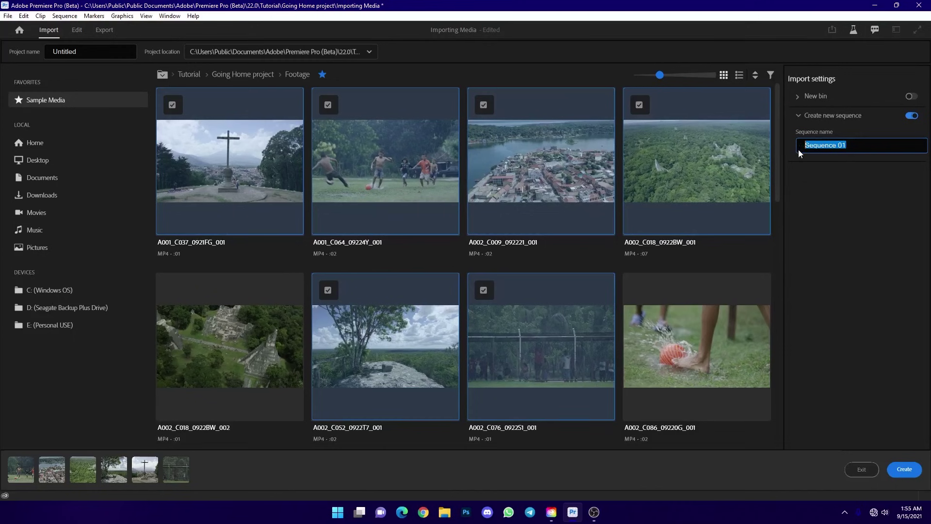
left_click(854, 146)
left_click_drag(854, 146, 783, 150)
left_click(820, 222)
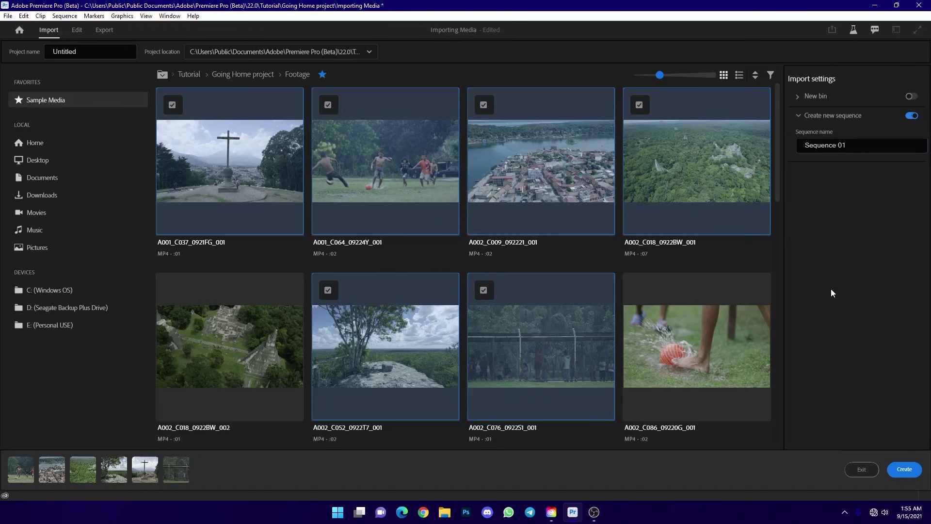
Create the project from the selected clips with a new sequence named Sequence 01
left_click(905, 470)
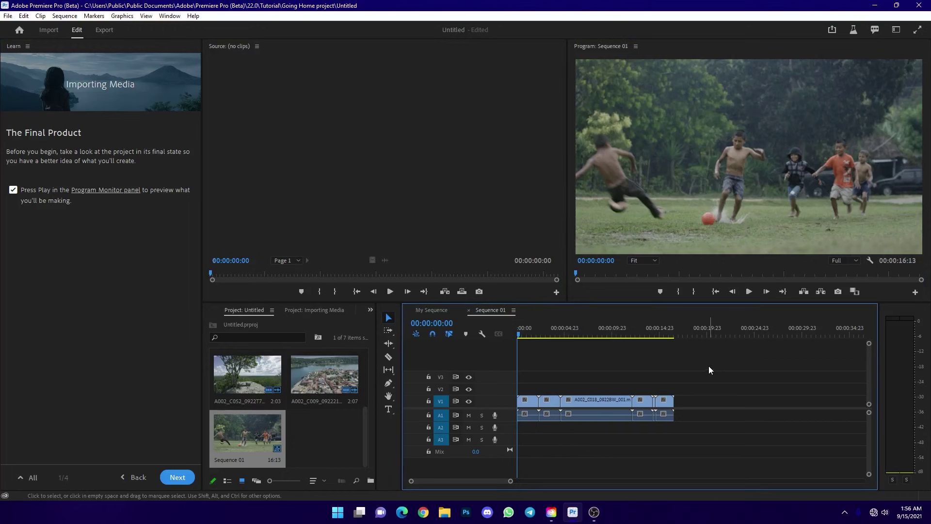
left_click(355, 146)
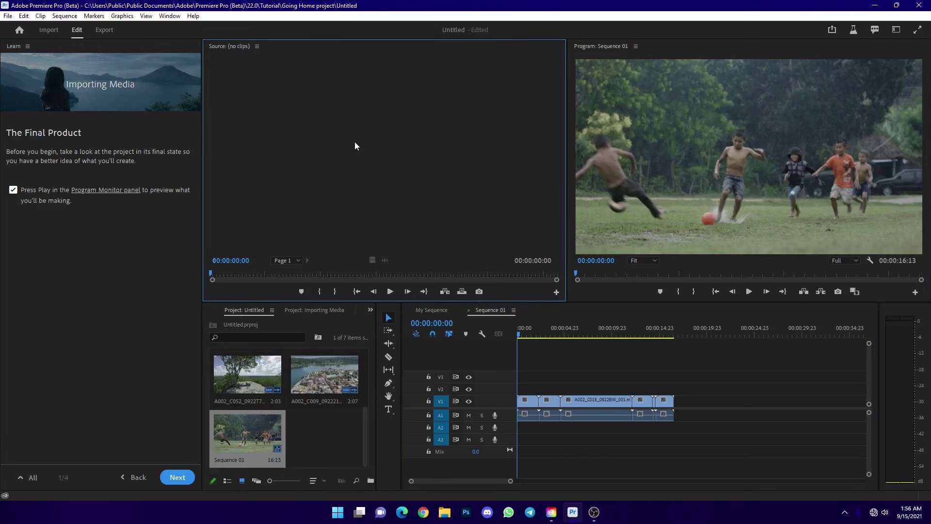
left_click(664, 161)
left_click(692, 390)
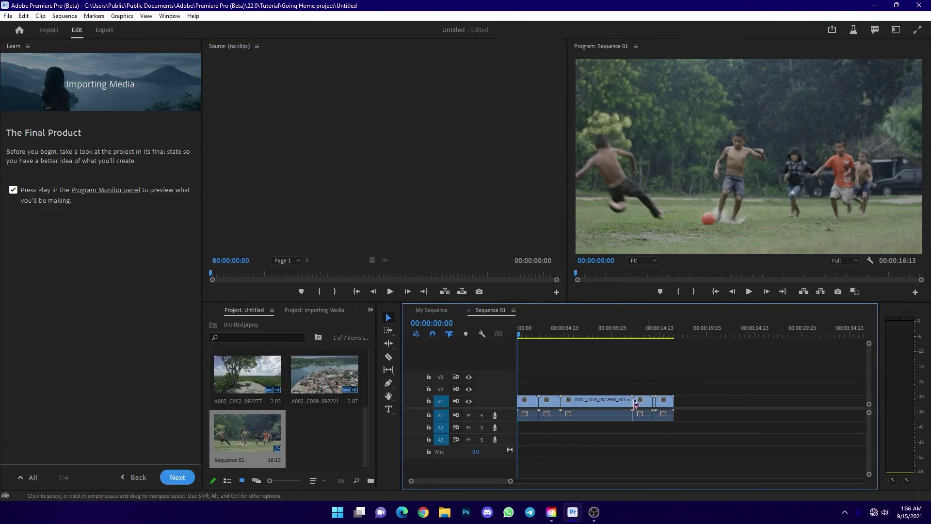
left_click(310, 418)
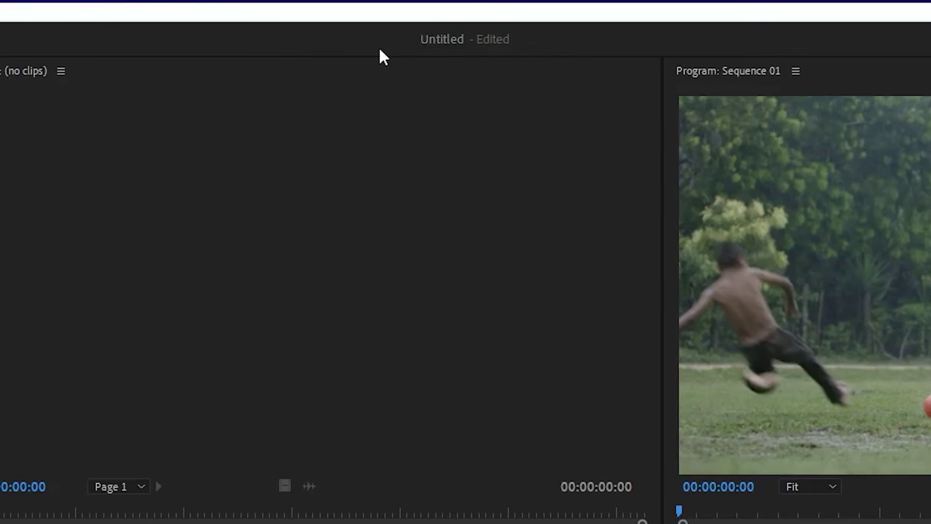
Try out the Color and Effects workspaces and return to the Learning workspace
mouse_move(423, 49)
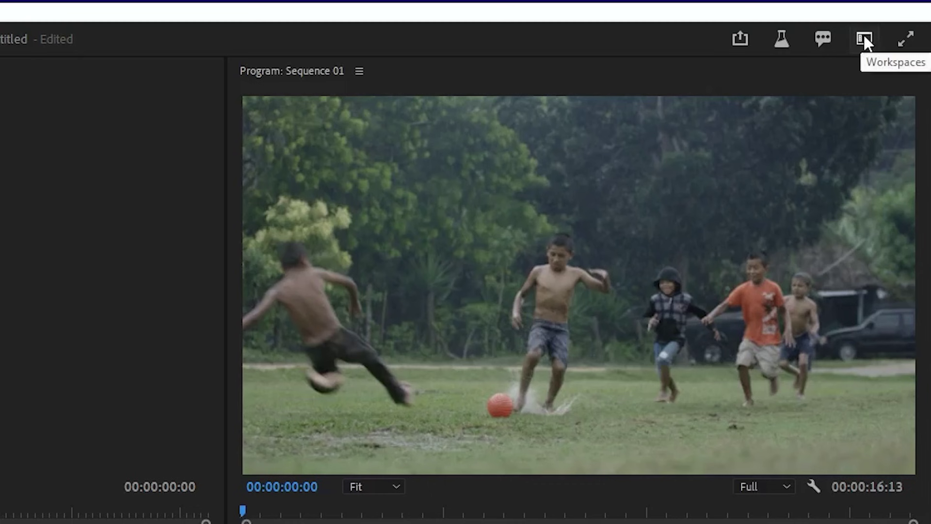
left_click(865, 40)
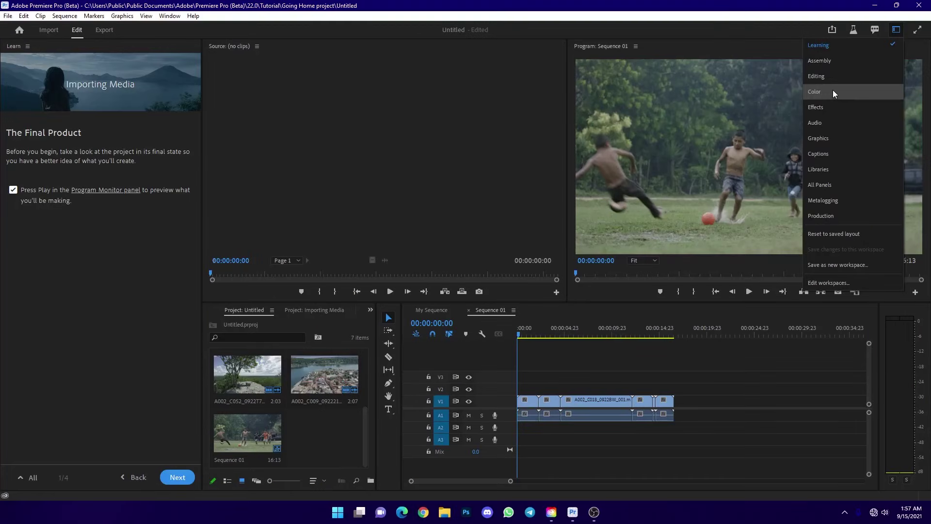
left_click(833, 91)
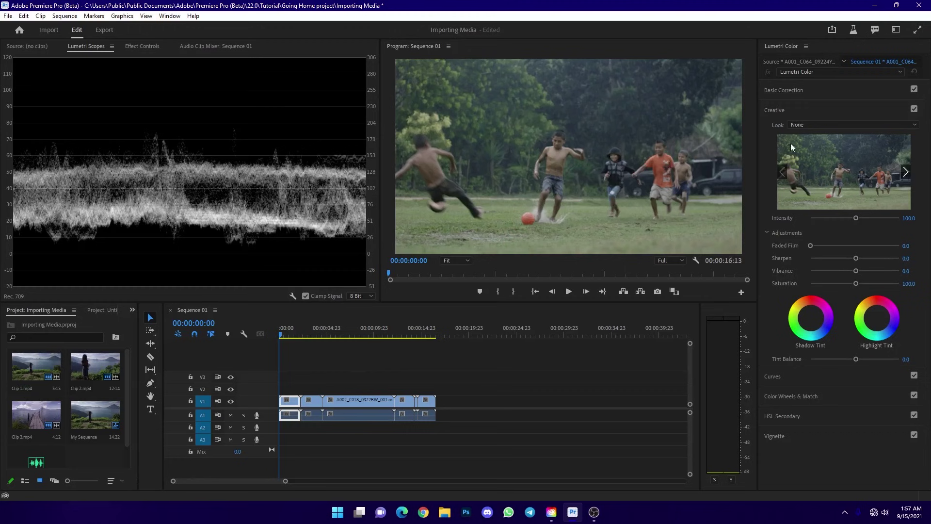
left_click(897, 30)
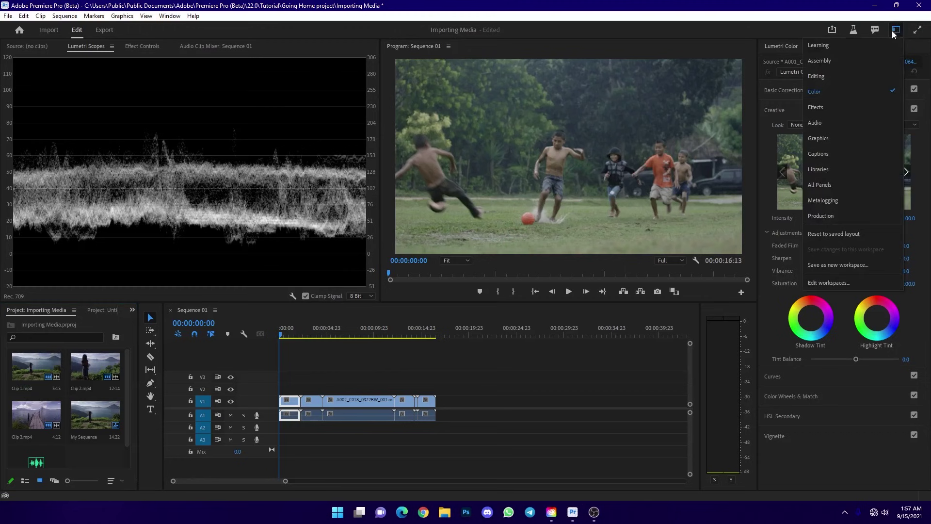
left_click(836, 107)
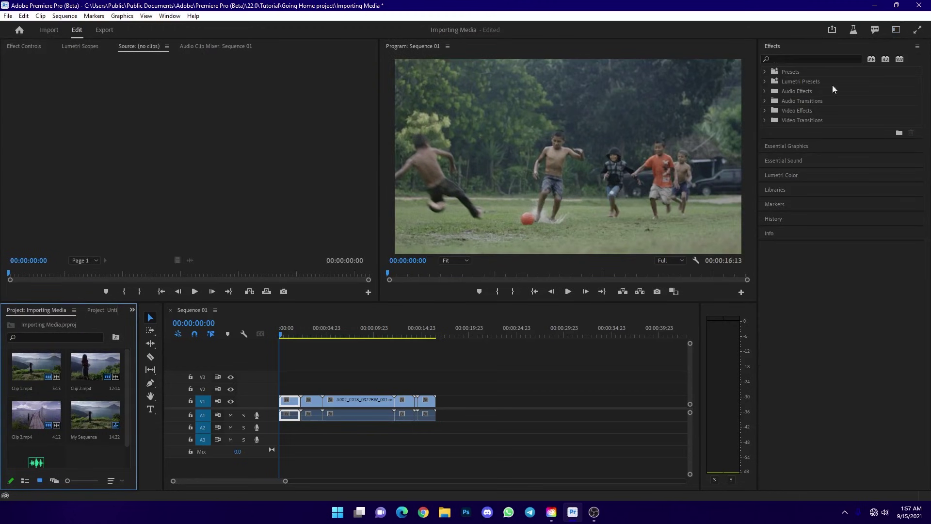
left_click(896, 29)
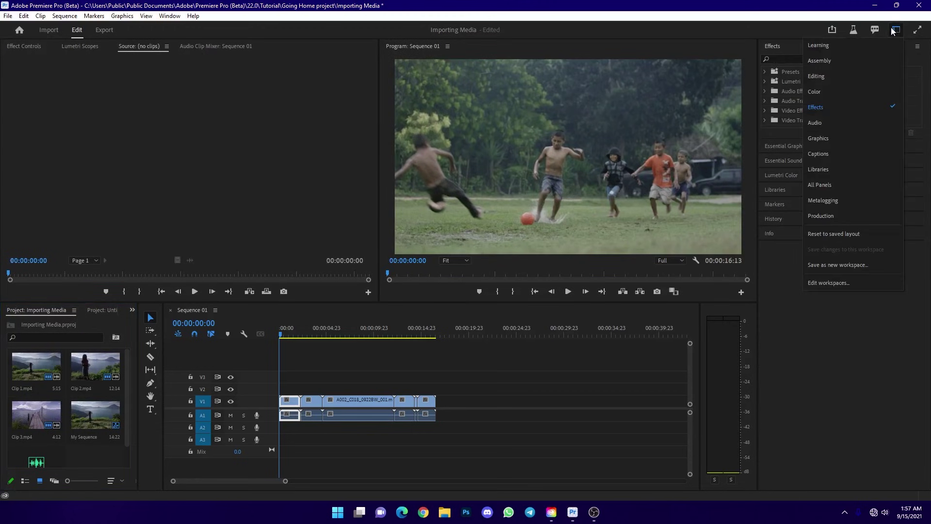
left_click(825, 45)
Switch the workspace to Color and from there to Editing
left_click(896, 30)
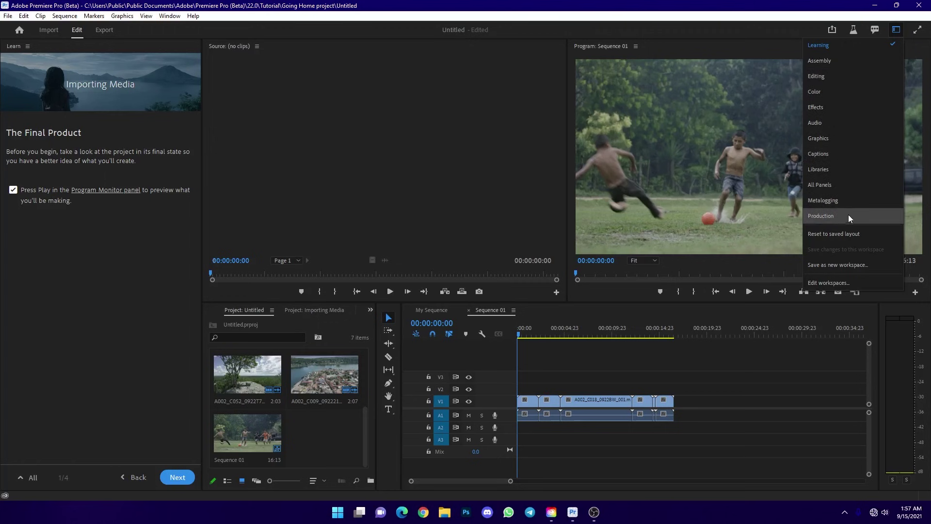
left_click(834, 92)
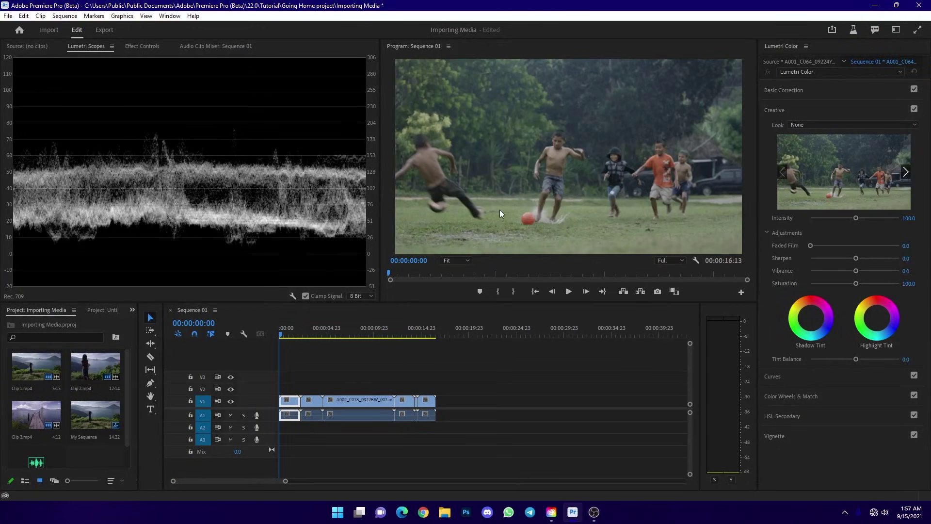
left_click(896, 29)
left_click(853, 76)
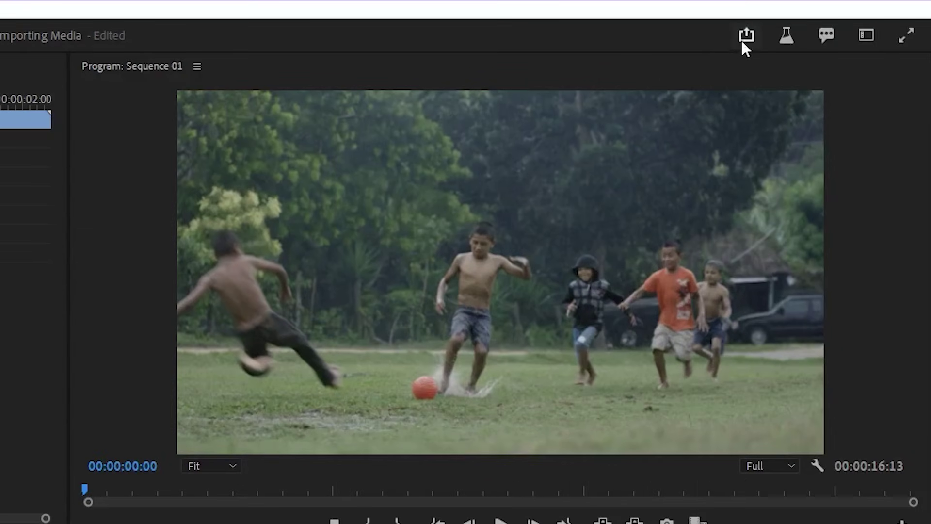
Examine the Quick Export settings and preset choices for Sequence 01, and close them without exporting
left_click(754, 32)
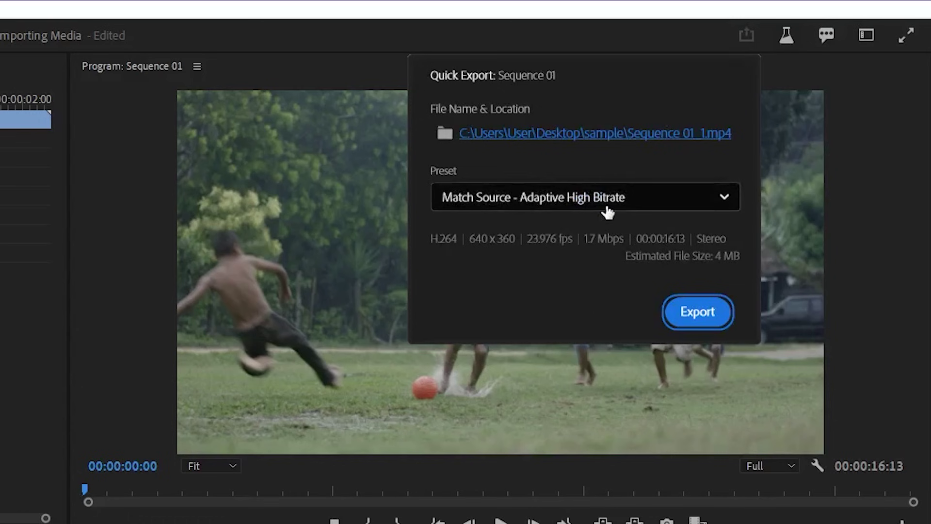
left_click(636, 200)
left_click(638, 201)
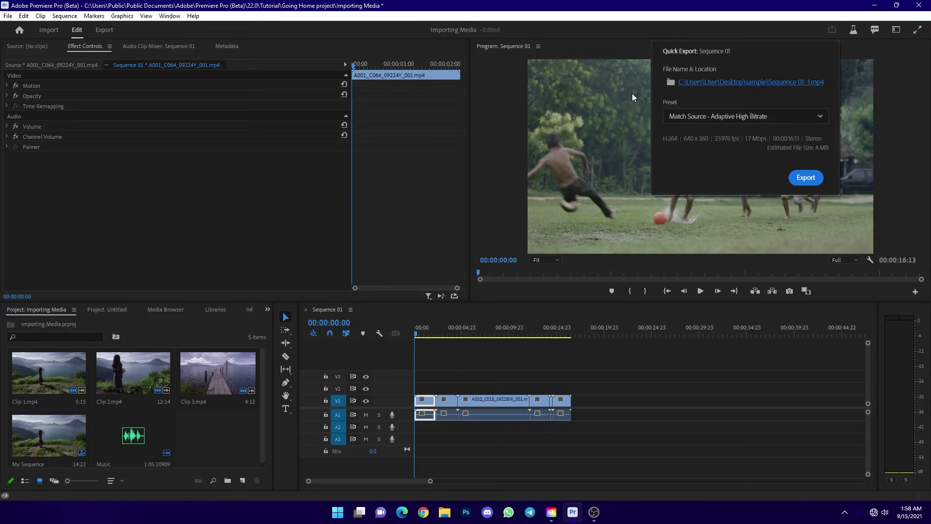
left_click(630, 32)
left_click(711, 199)
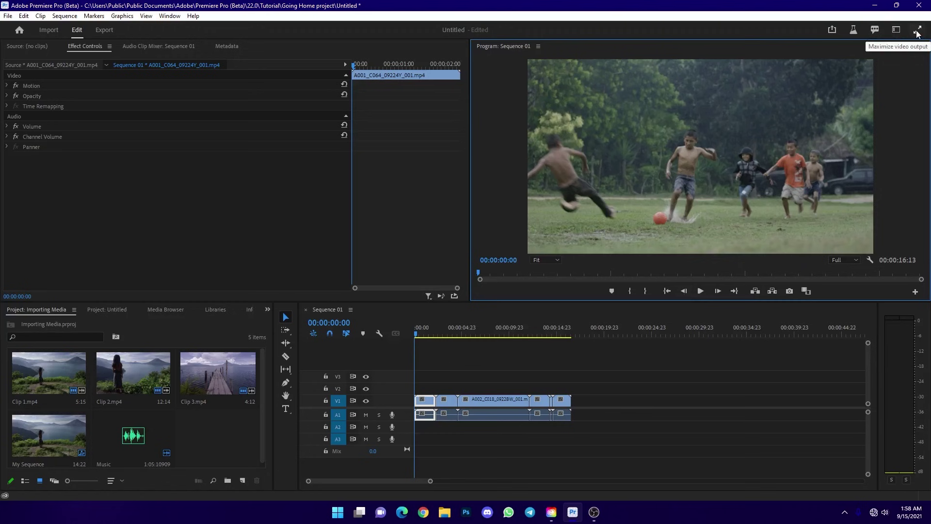
left_click_drag(496, 327, 529, 326)
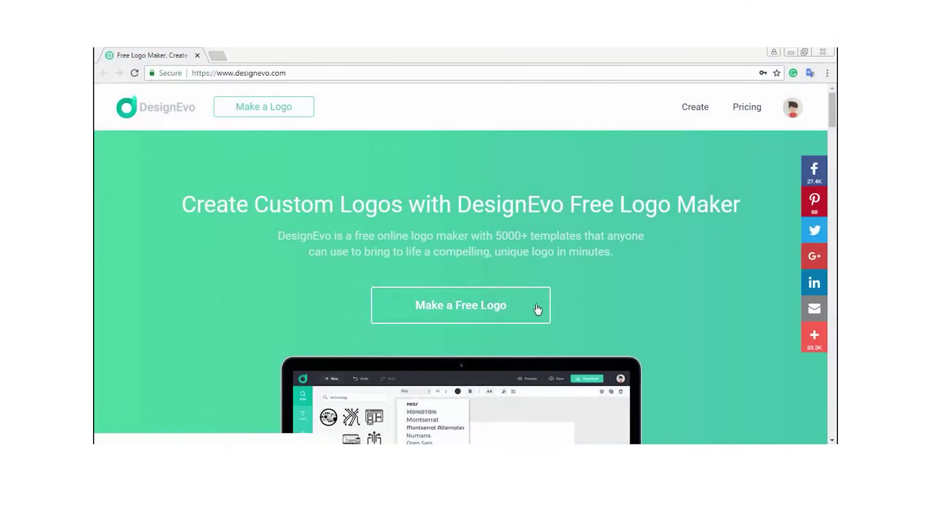
Switch to the DesignEvo website, start a free logo and browse the template categories down to Travel & Hotel
left_click(536, 309)
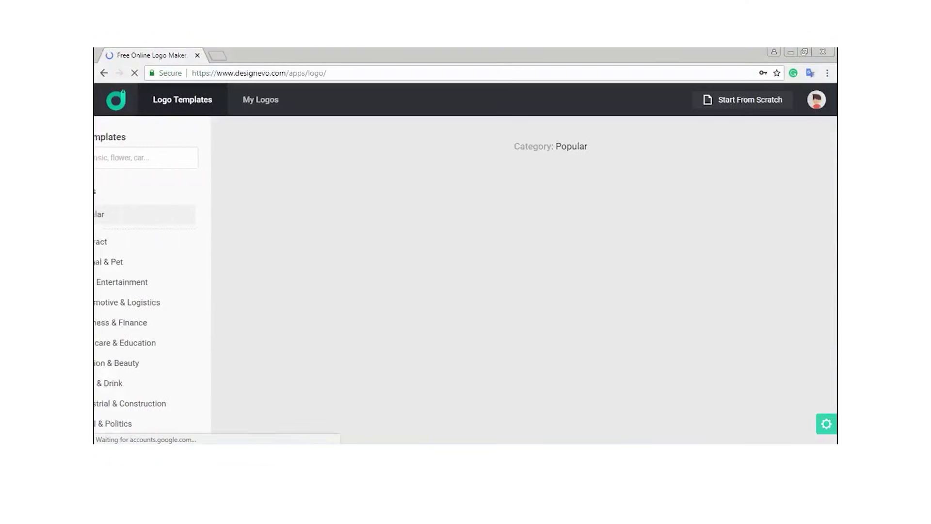
left_click_drag(831, 174, 823, 398)
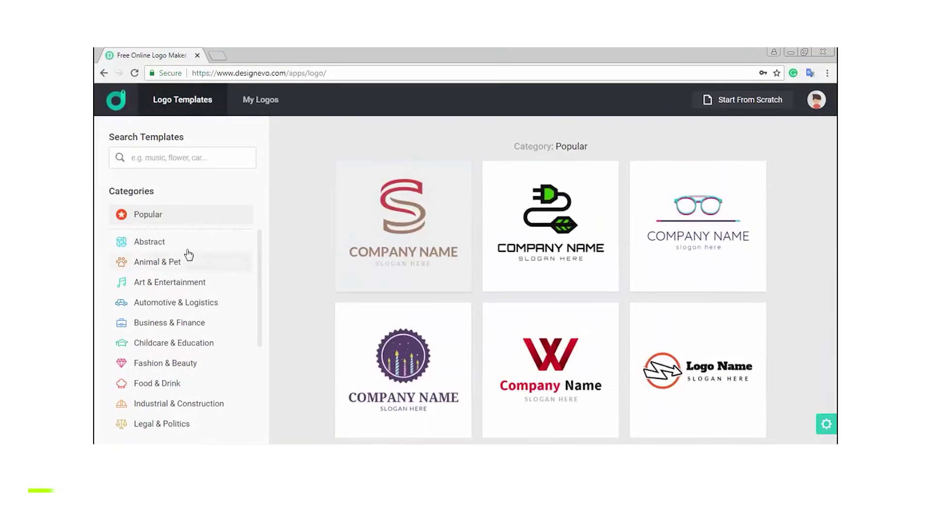
left_click(186, 251)
left_click(189, 262)
left_click_drag(257, 264, 260, 440)
left_click(220, 387)
left_click(214, 433)
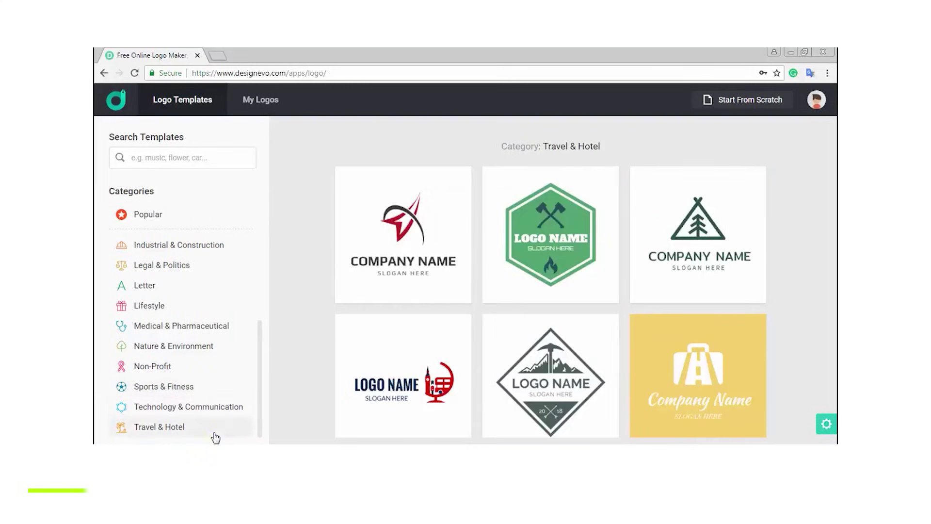
Look at the saved logos under My Logos and return to the logo templates
left_click(606, 327)
left_click(253, 101)
left_click(163, 179)
left_click(183, 100)
Search the logo templates for "lion"
left_click(166, 157)
type("lion")
key("Return")
Search the logo templates for "e" and choose the one with the yellow pencil-shaped letter E
key("BackSpace")
key("BackSpace")
key("BackSpace")
key("BackSpace")
type("e")
left_click(147, 178)
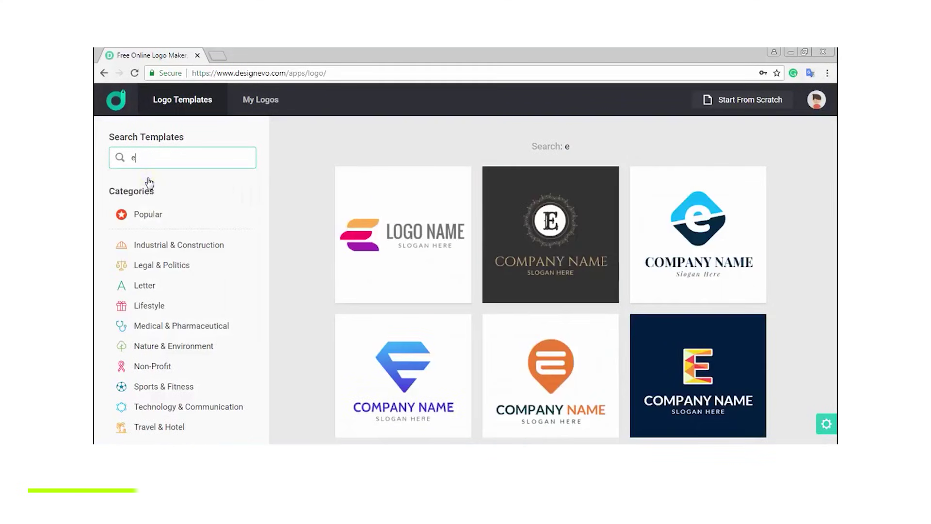
scroll(832, 185, "down", 6)
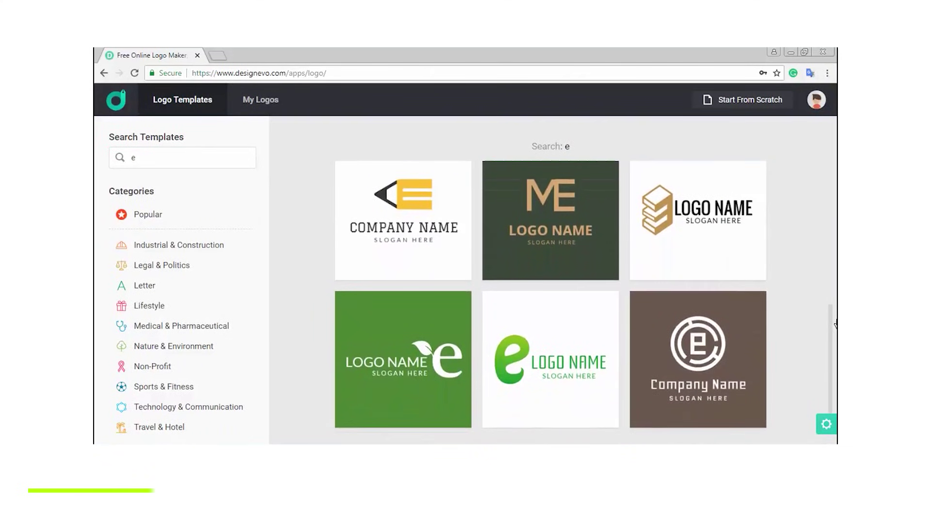
left_click(393, 260)
Enter "DesignEvo" as the logo name and "Create Custom Logo Designs for Free" as the slogan
type("DesignEvo")
key("Tab")
type("Create Custom Logo Designs for Free")
left_click(430, 321)
Tighten the letter spacing of the slogan below the logo name and open its font size choices
left_click(478, 333)
left_click(580, 128)
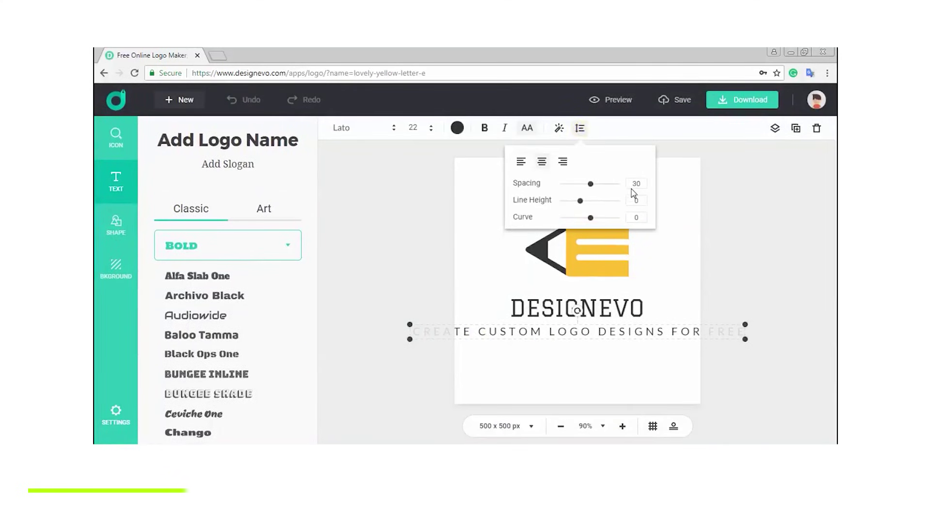
left_click(636, 186)
left_click(414, 127)
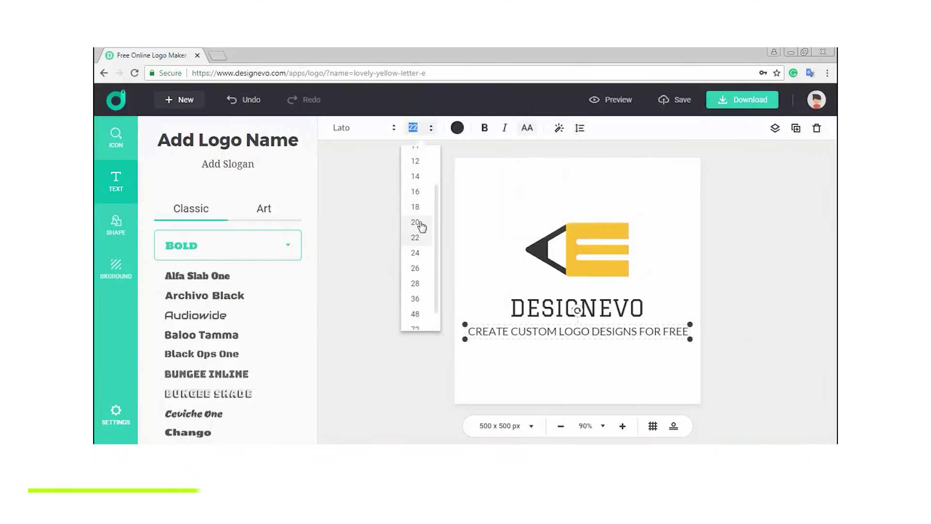
left_click(527, 131)
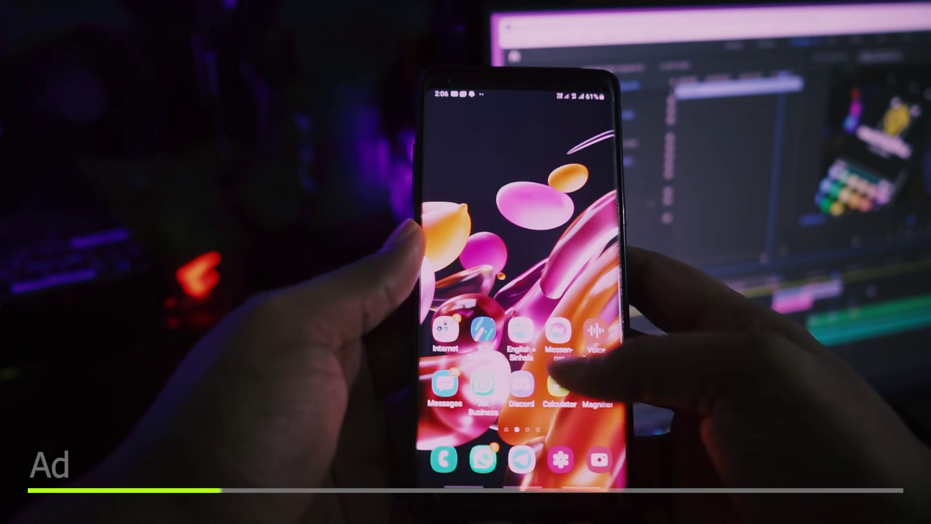
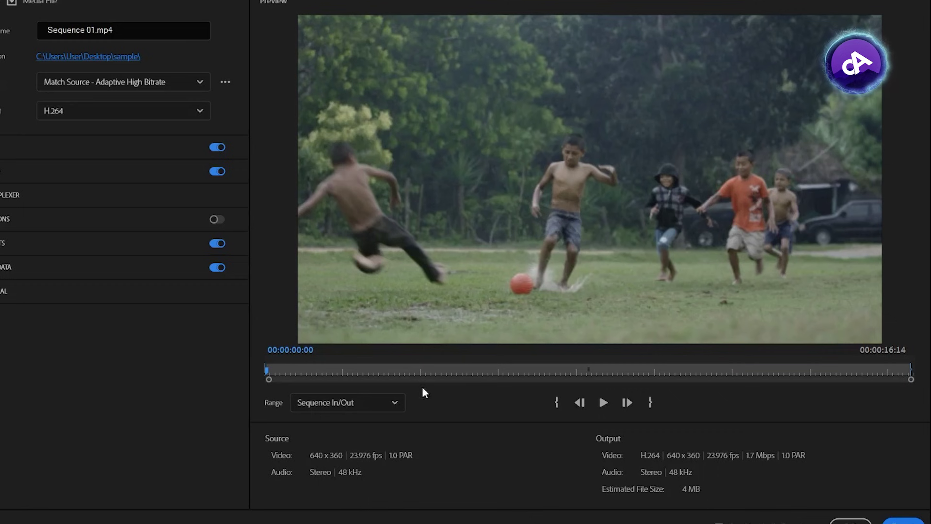
Scrub the export preview and examine the Media File destination's file name field and preset choices
left_click_drag(310, 376, 490, 383)
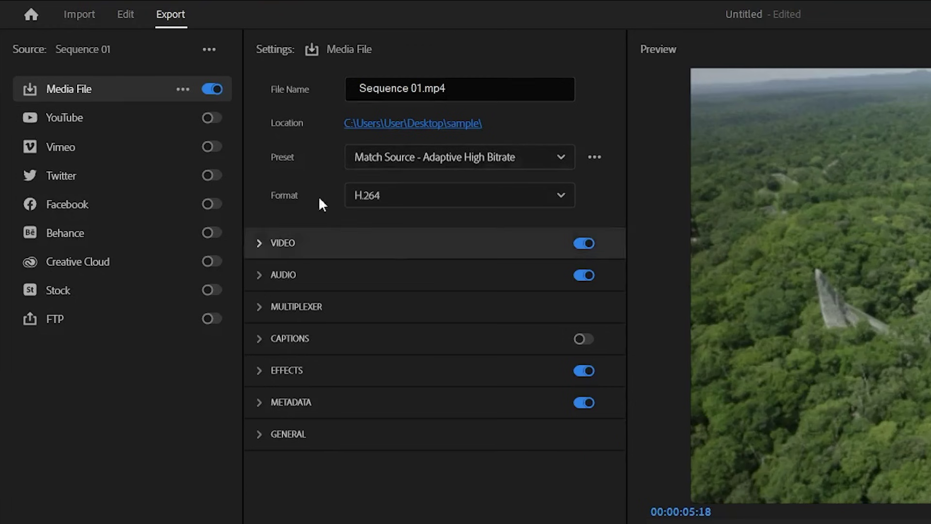
left_click(462, 89)
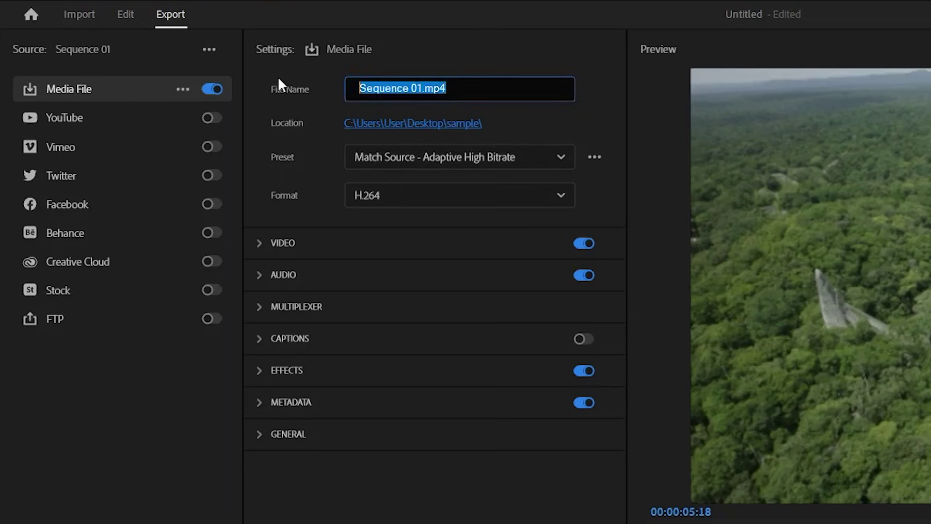
left_click(533, 110)
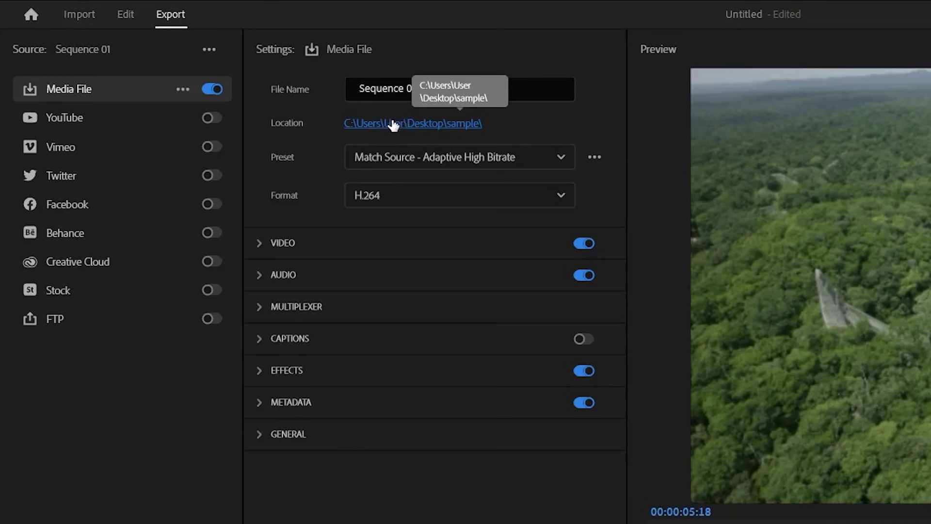
left_click(464, 165)
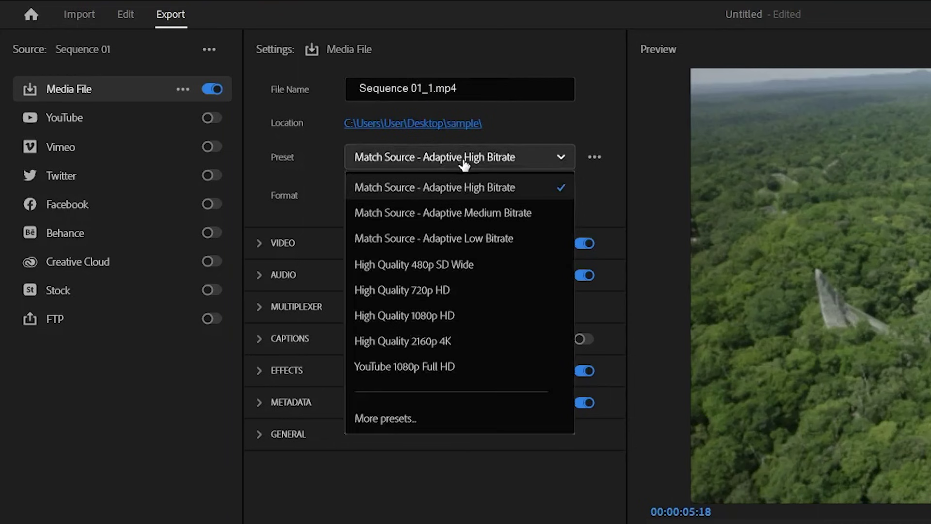
left_click(464, 162)
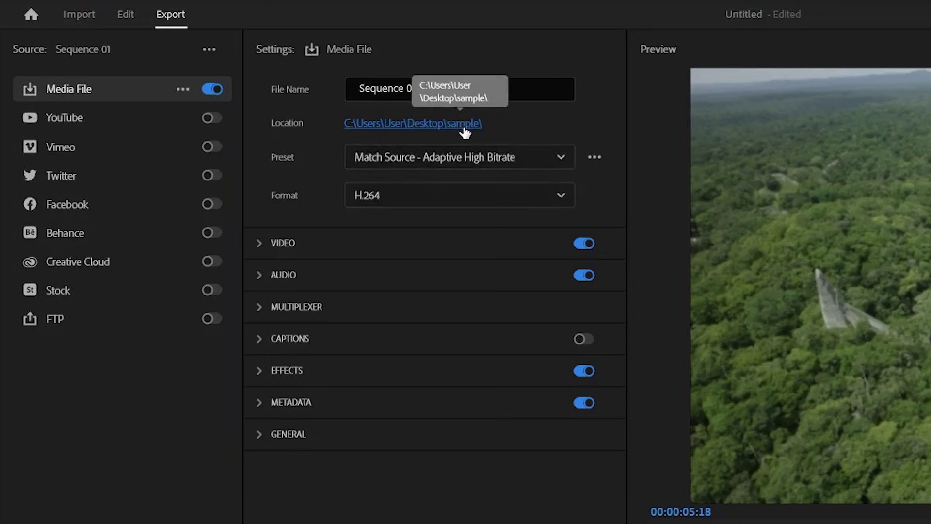
left_click(502, 165)
left_click(456, 184)
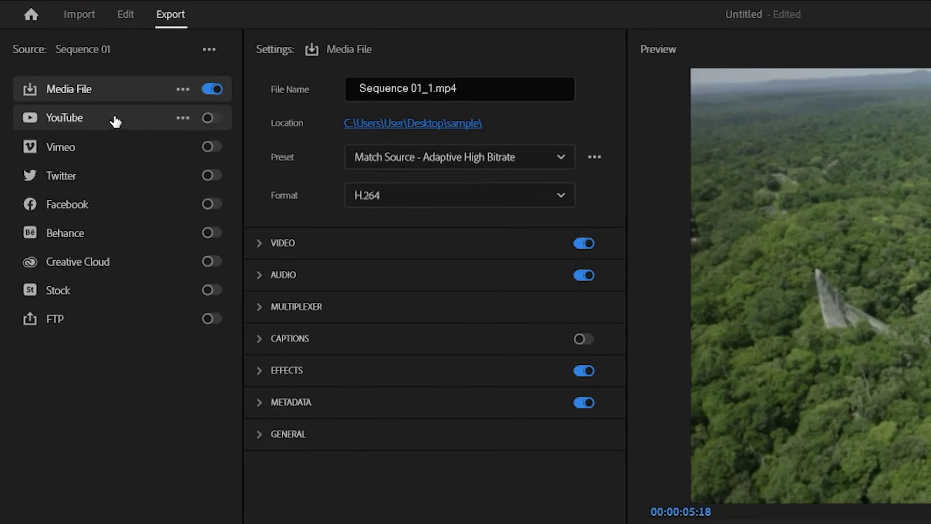
Enable YouTube as an export destination alongside Media File and show the YouTube settings
left_click(212, 118)
left_click(212, 89)
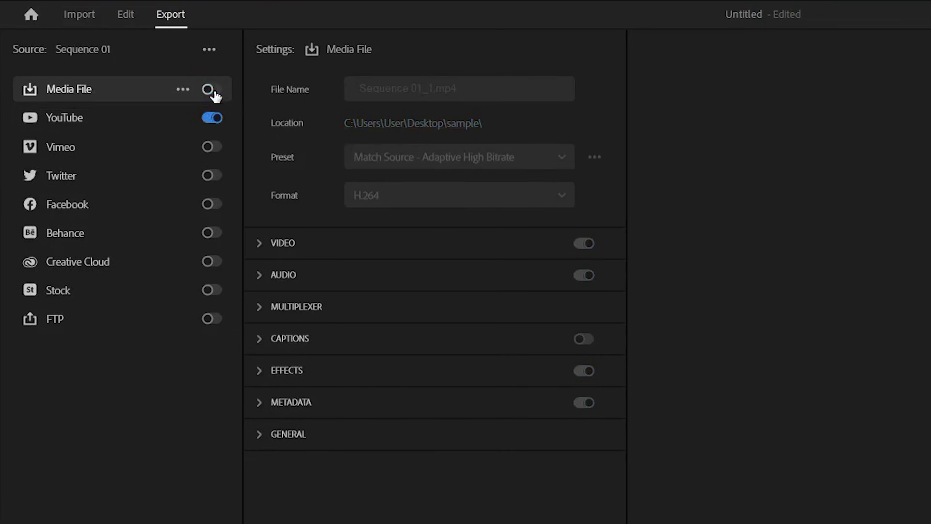
left_click(212, 89)
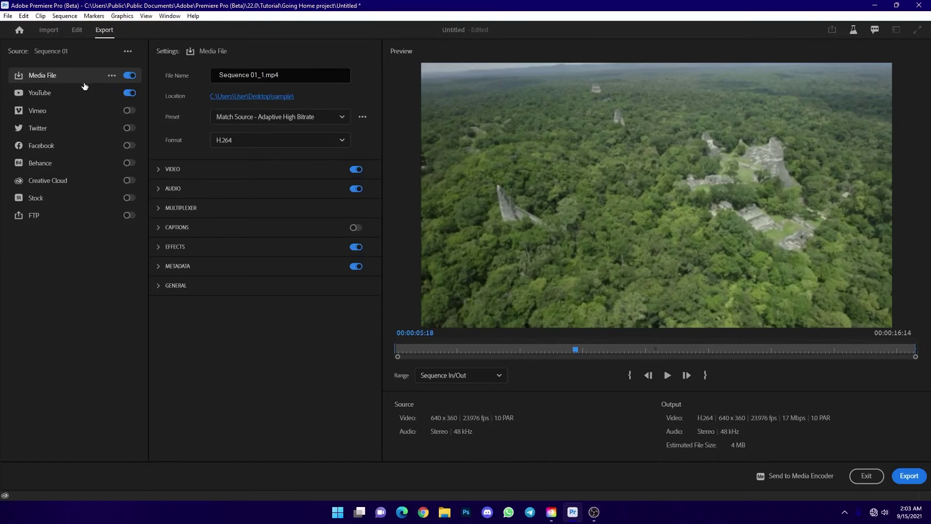
left_click(130, 76)
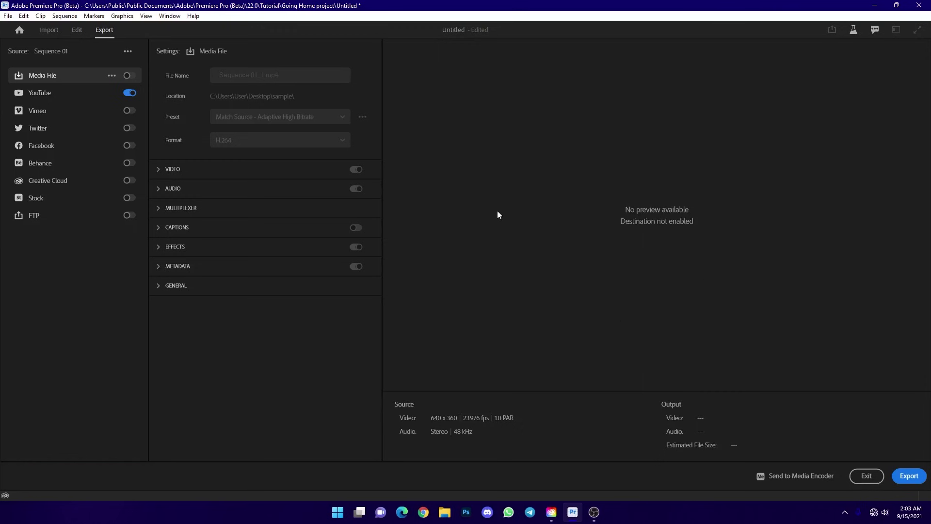
left_click(128, 75)
left_click(100, 93)
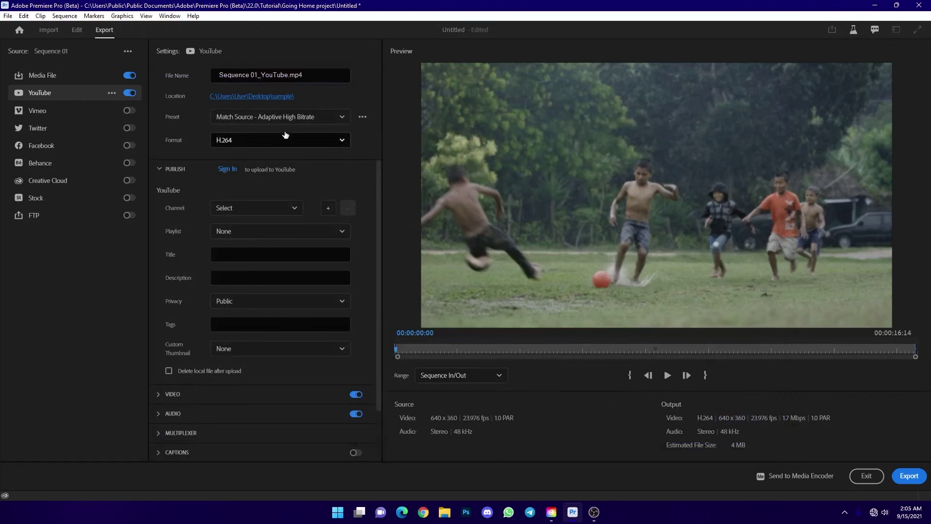
Examine the YouTube destination's quick preset choices and its file name field
left_click(301, 118)
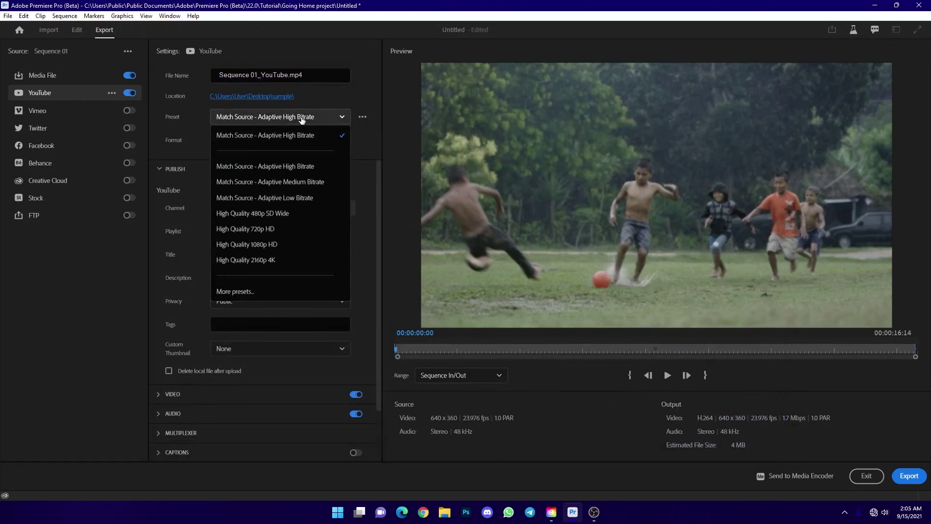
left_click(304, 119)
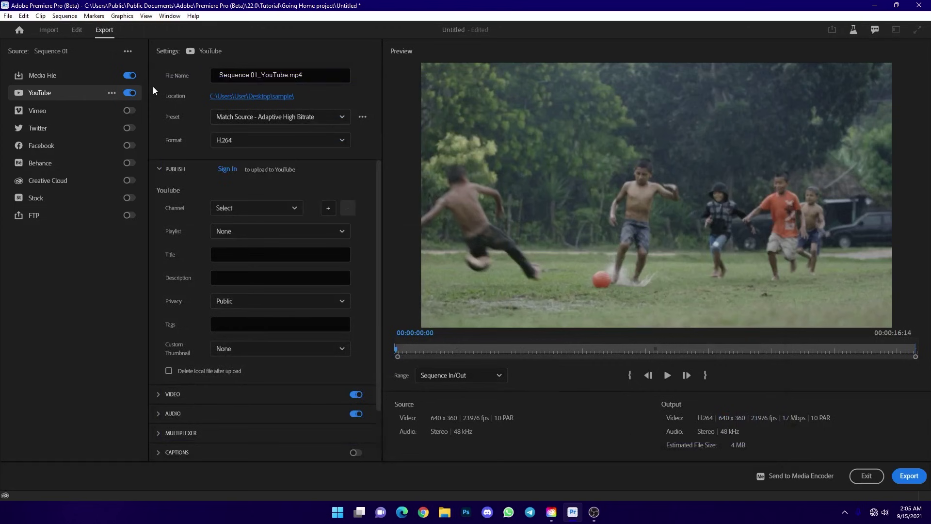
left_click(314, 74)
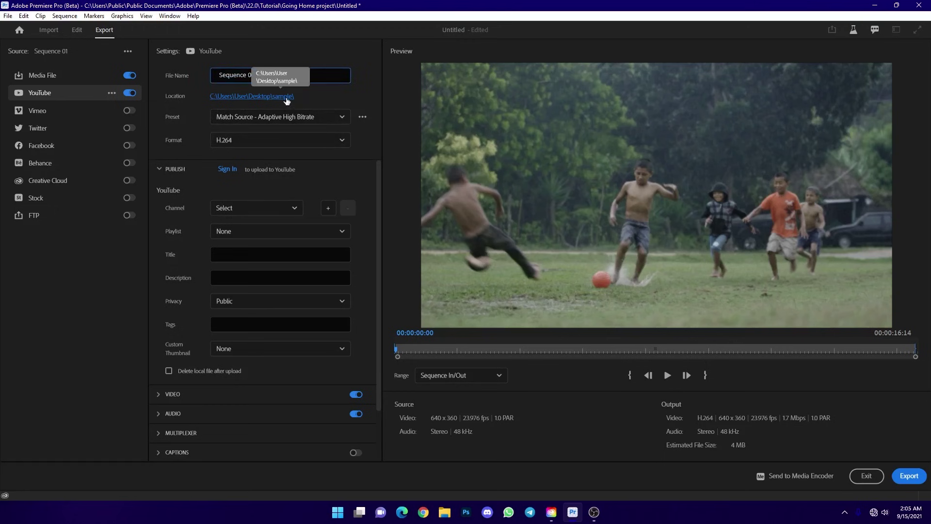
Open the Preset Manager for the YouTube destination and look through the complete list of presets
left_click(226, 119)
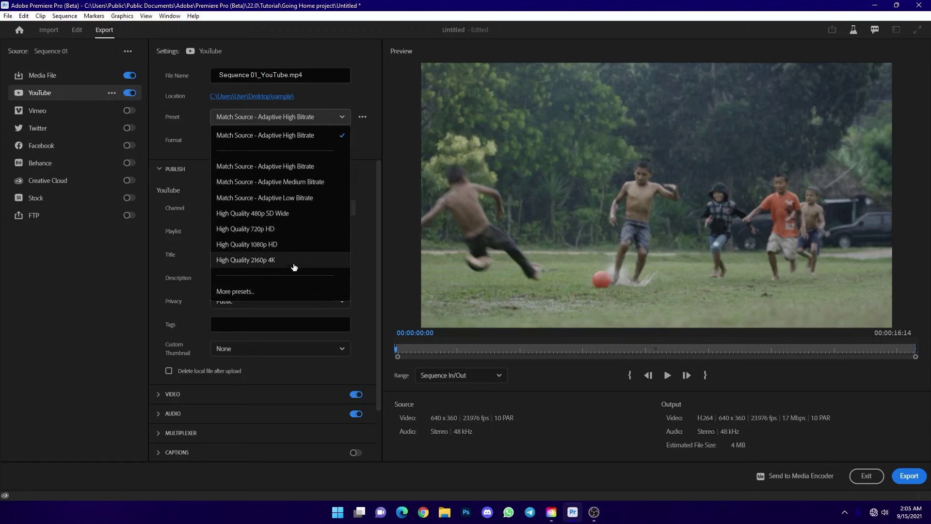
left_click(266, 293)
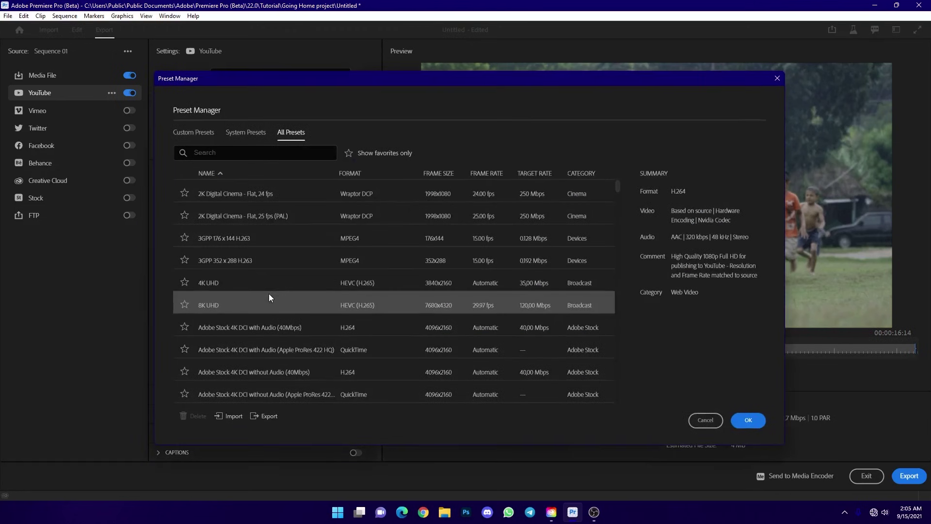
scroll(327, 270, "down", 5)
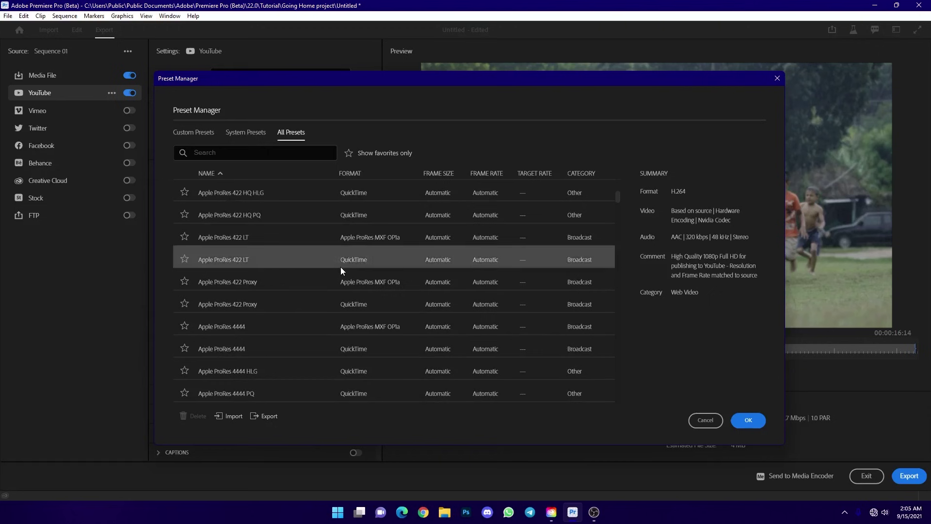
scroll(341, 270, "down", 10)
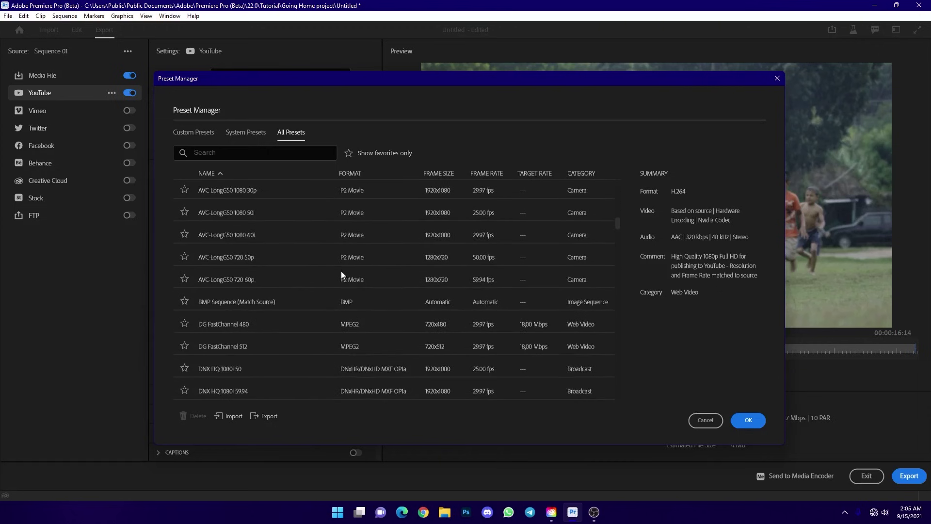
scroll(341, 271, "down", 5)
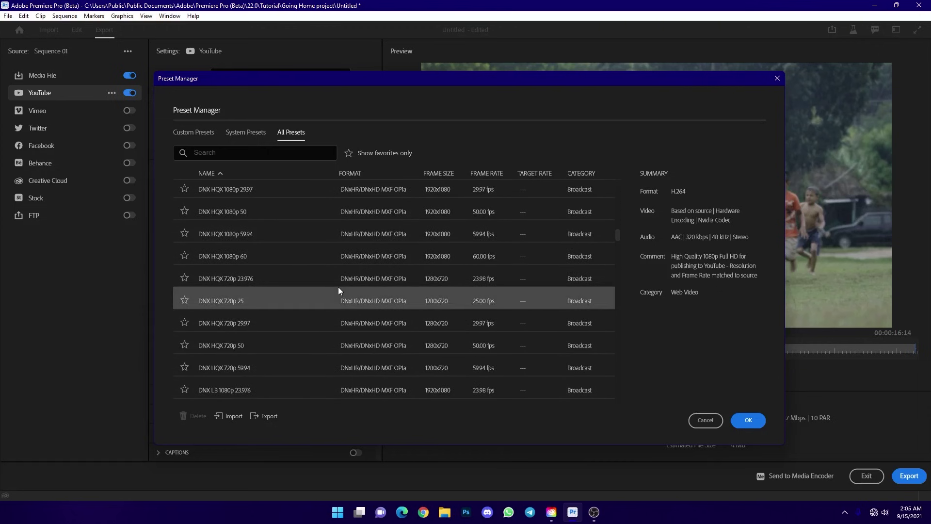
scroll(328, 302, "up", 8)
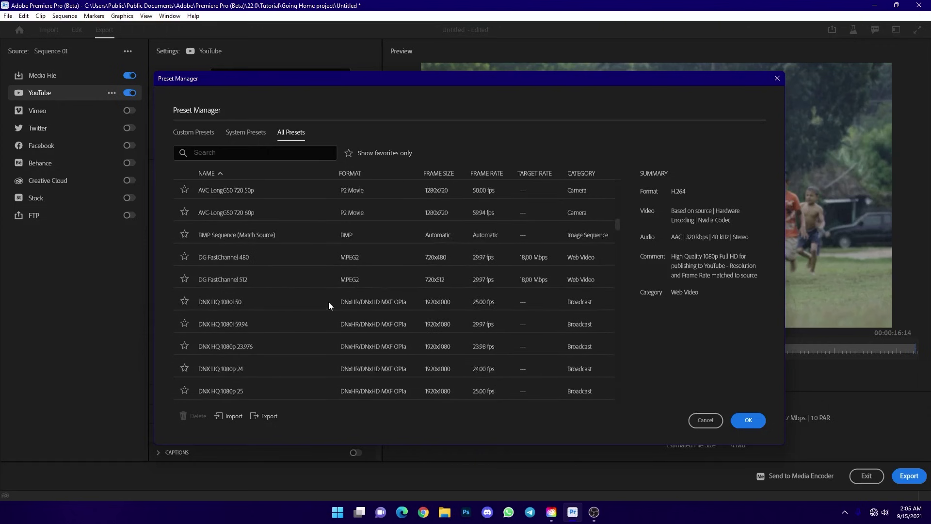
scroll(328, 302, "up", 3)
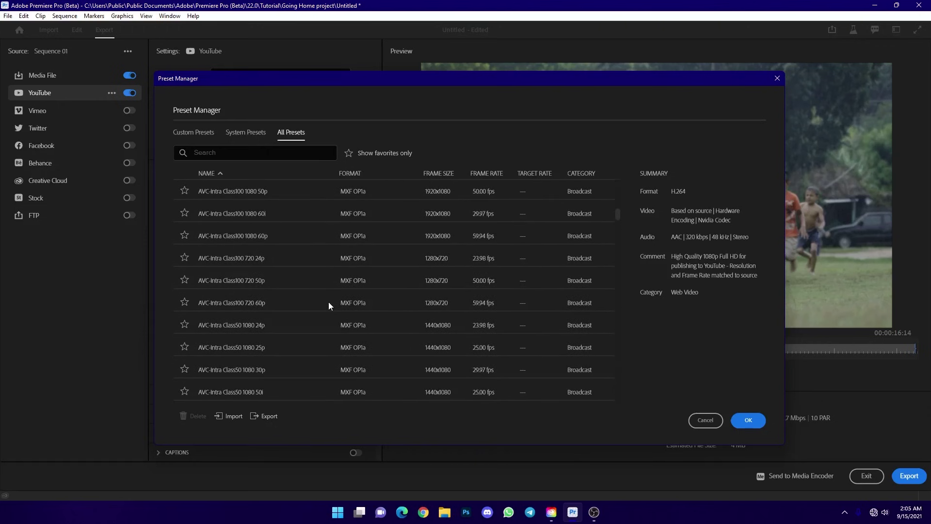
scroll(328, 301, "up", 10)
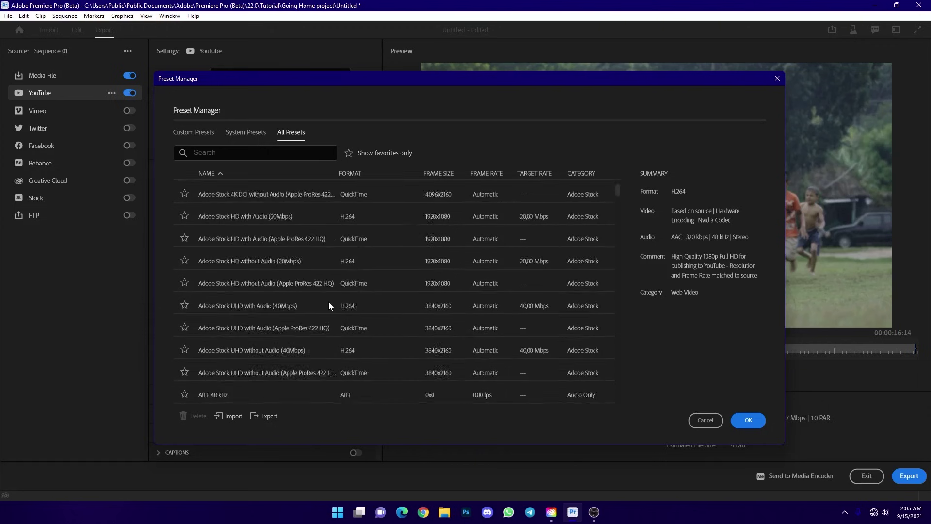
Search the presets for "youtube", mark YouTube 1080p Full HD as a favorite and accept the Preset Manager
left_click(278, 156)
type("you")
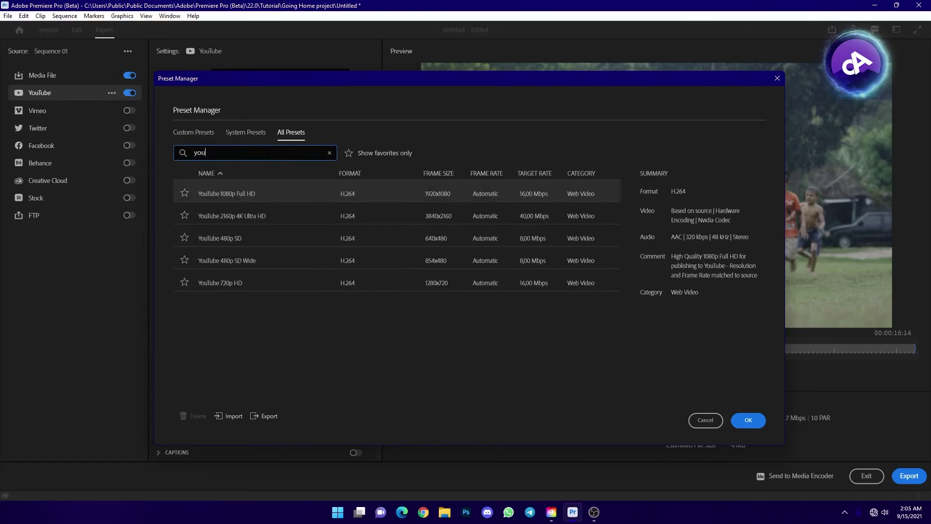
type("tube")
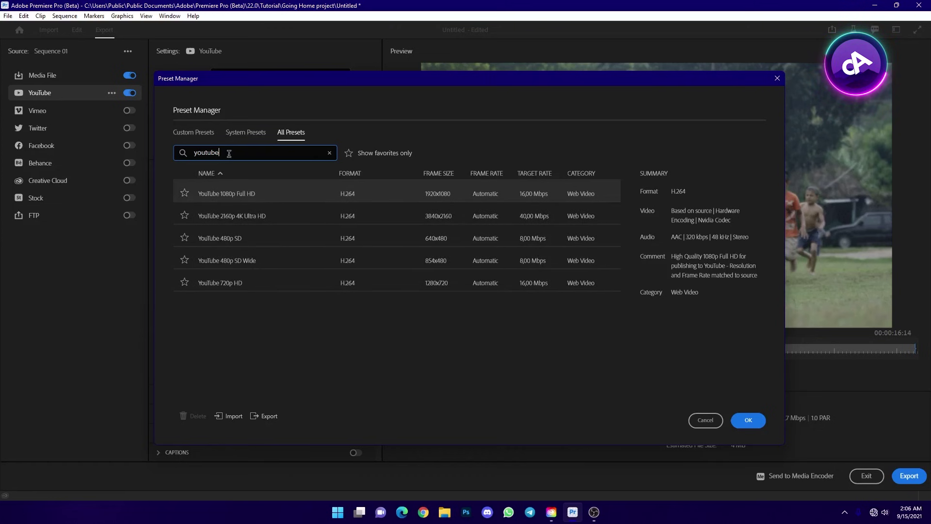
left_click(184, 193)
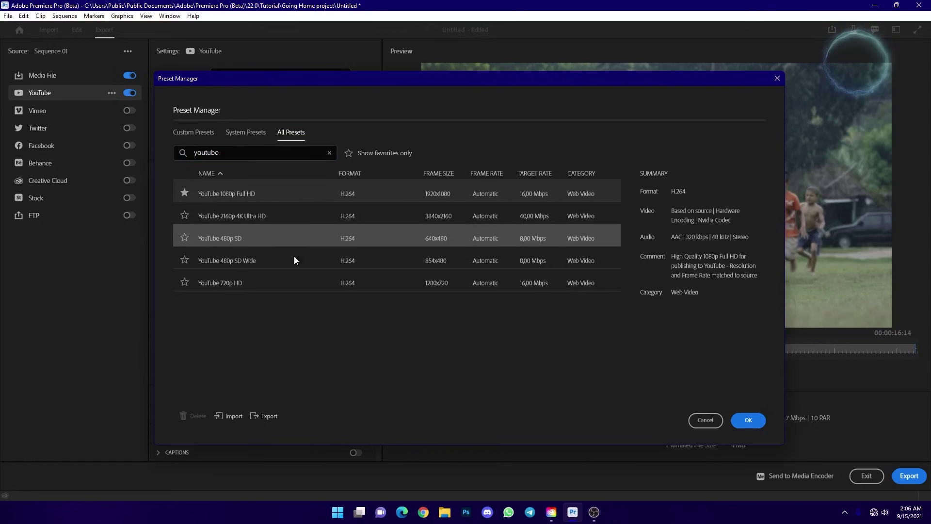
left_click(742, 426)
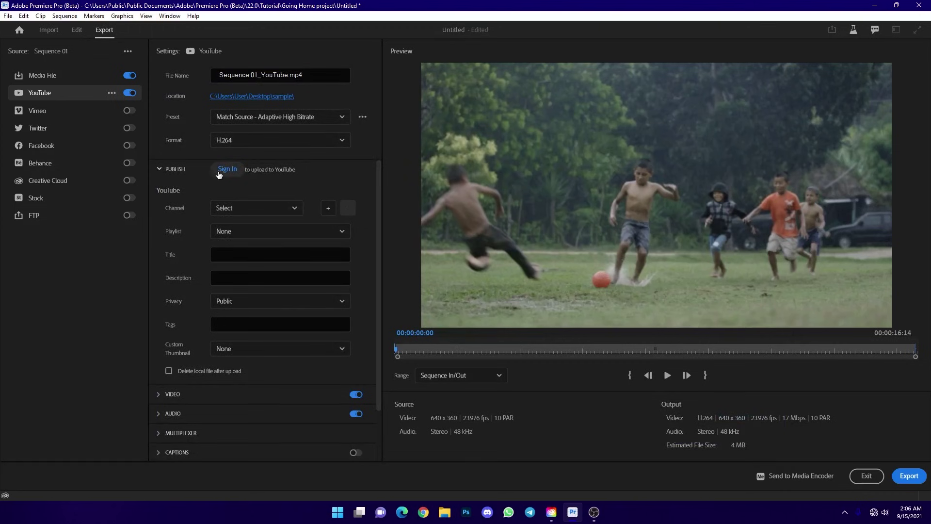
Check the available export formats and set the YouTube destination's preset to YouTube 1080p Full HD
left_click(285, 141)
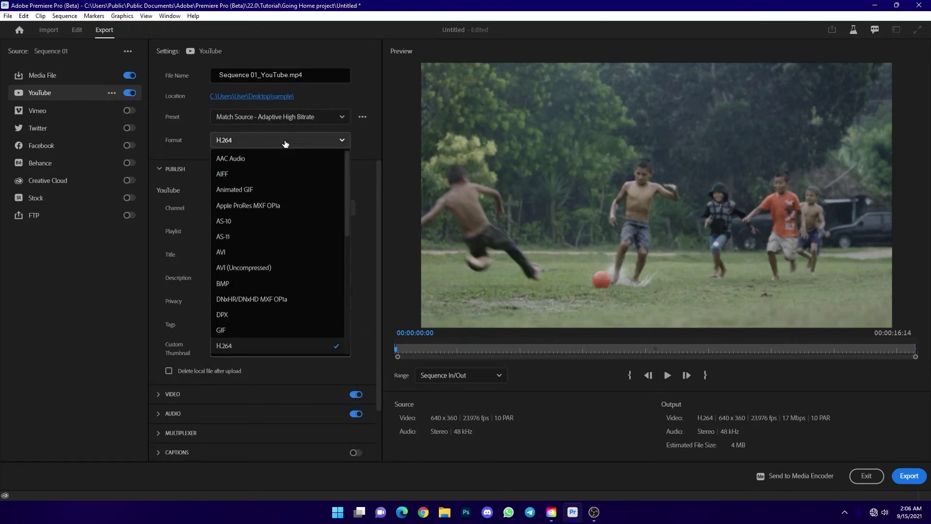
left_click(290, 142)
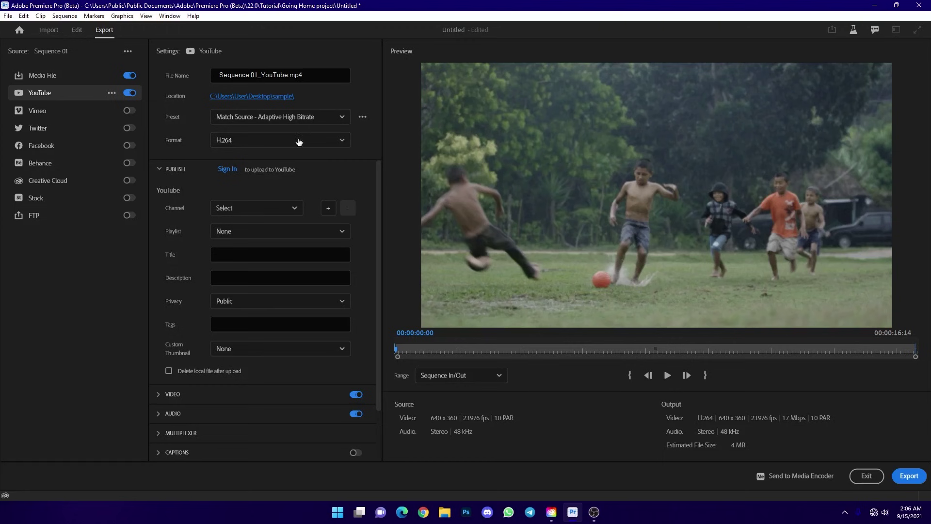
left_click(304, 119)
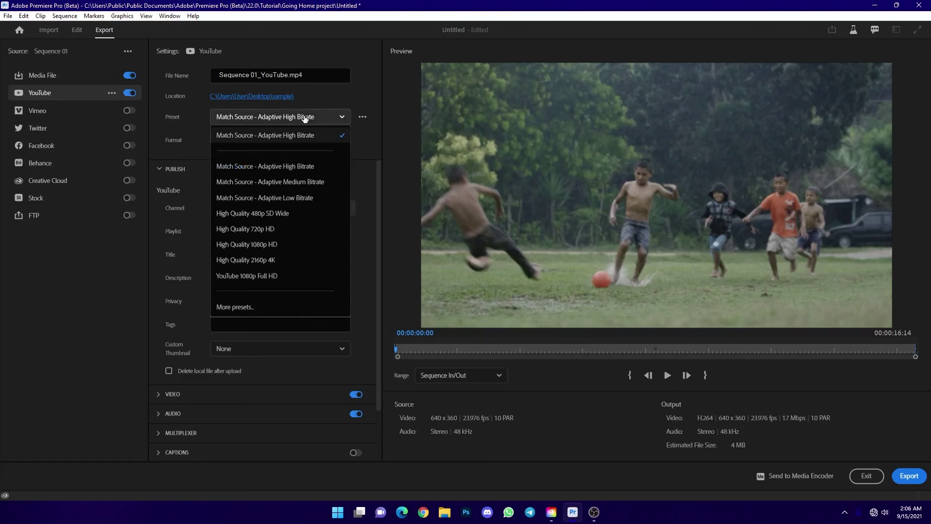
left_click(274, 277)
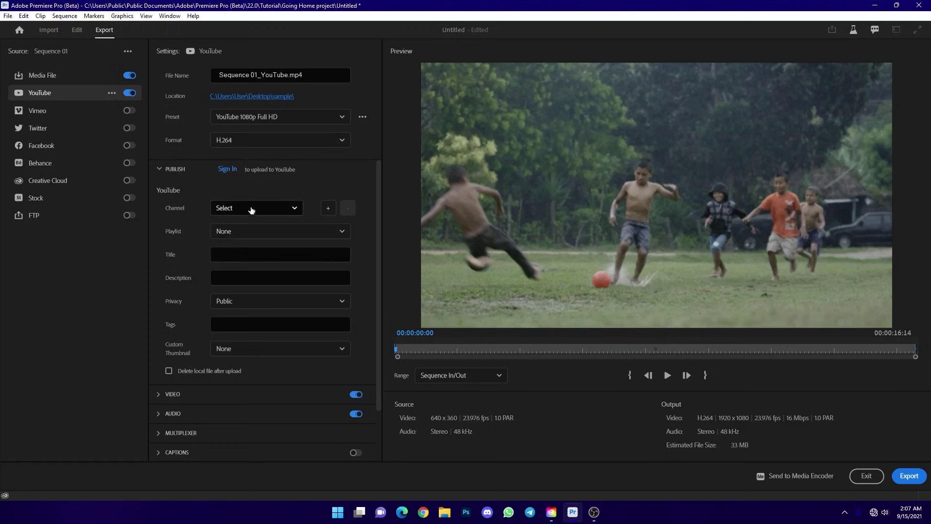
Examine the YouTube publish settings, including the channel and privacy choices, and the setting groups below them
left_click(269, 212)
left_click(269, 213)
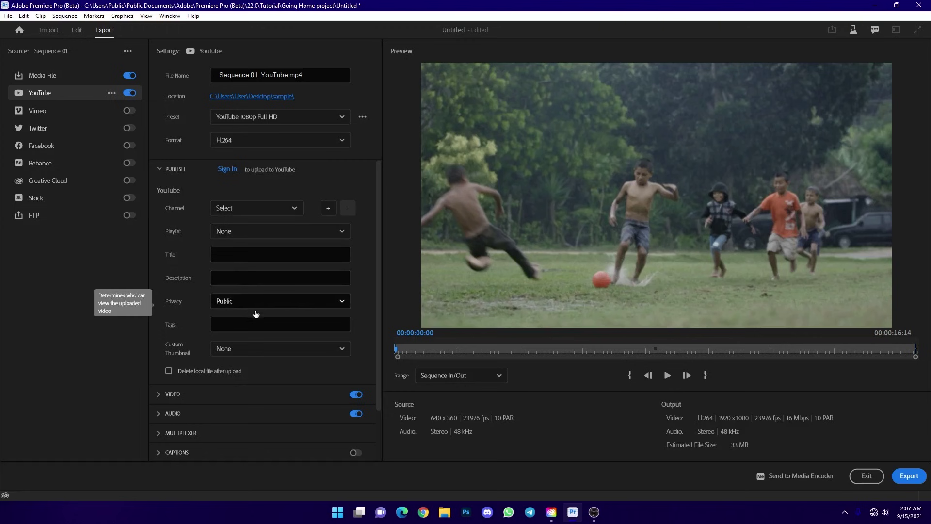
left_click(270, 305)
left_click(275, 304)
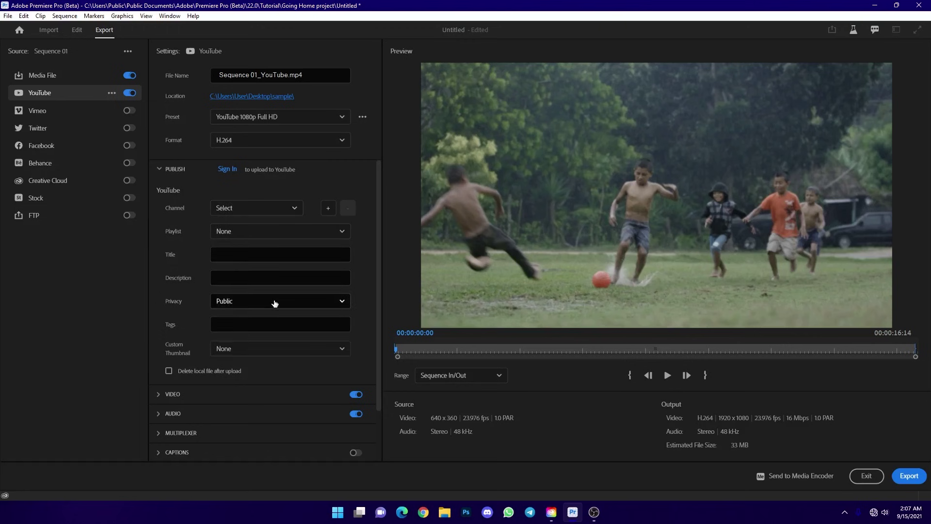
scroll(373, 270, "down", 2)
scroll(363, 238, "up", 2)
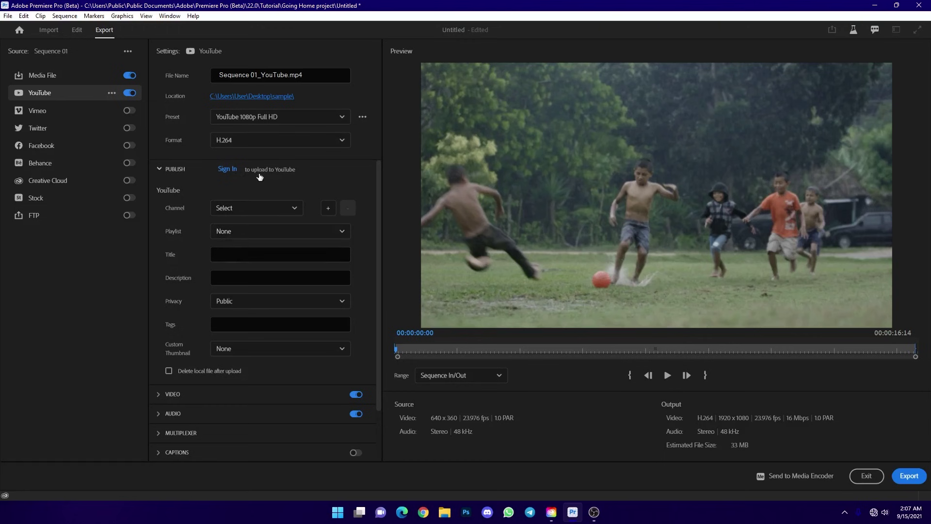
left_click(264, 213)
left_click(271, 214)
left_click(278, 302)
left_click(276, 301)
scroll(374, 268, "down", 2)
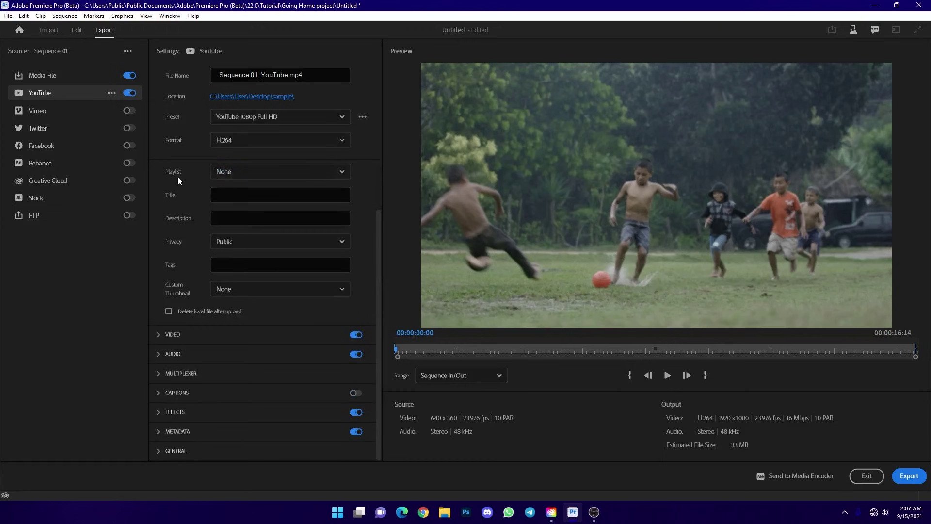
scroll(194, 250, "up", 2)
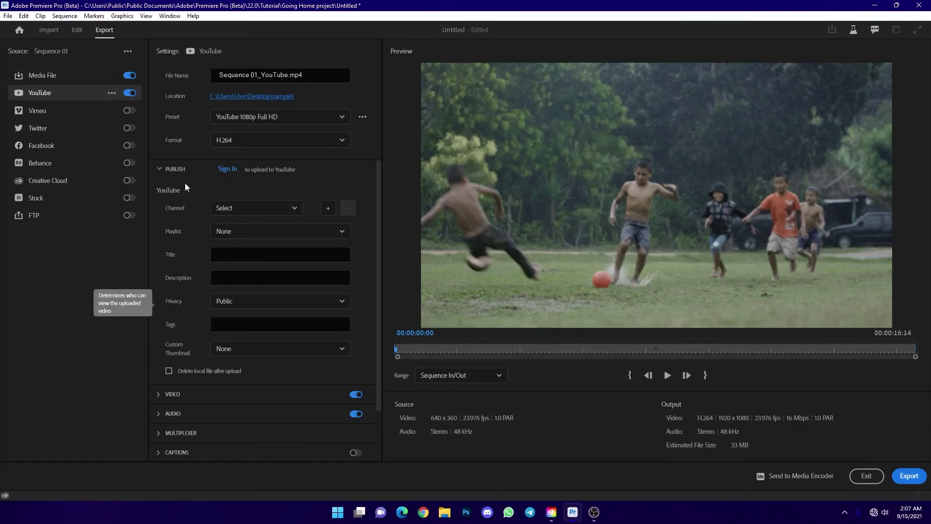
Collapse the publish settings and expand the video settings to examine the frame size, frame rate, field order and aspect options
left_click(171, 171)
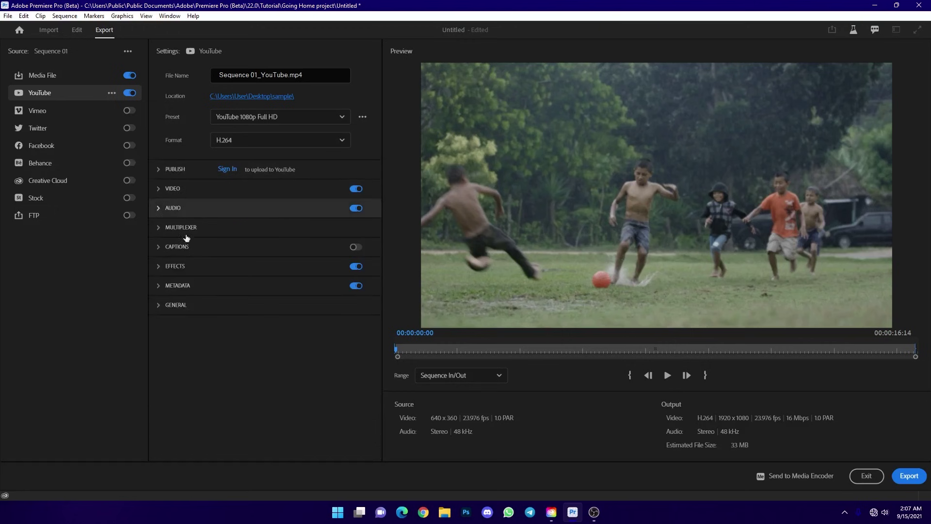
left_click(186, 191)
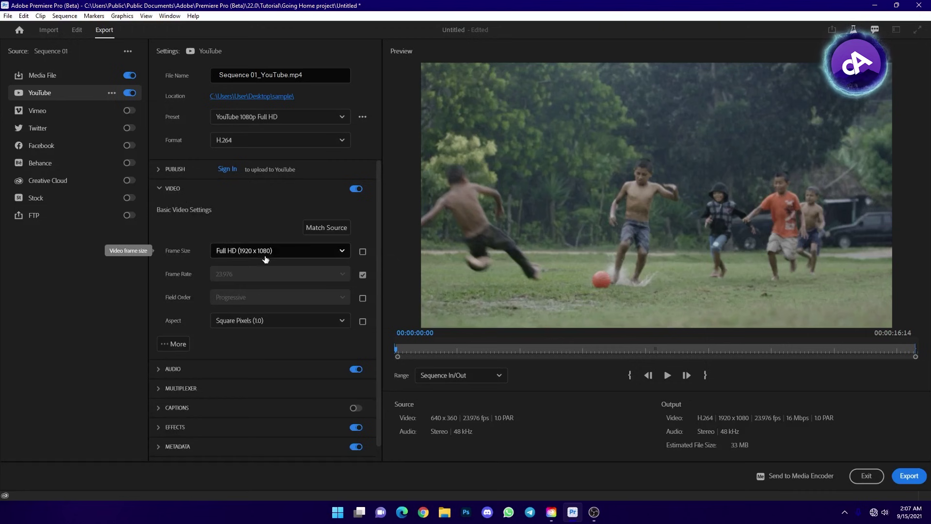
left_click(186, 188)
left_click(186, 188)
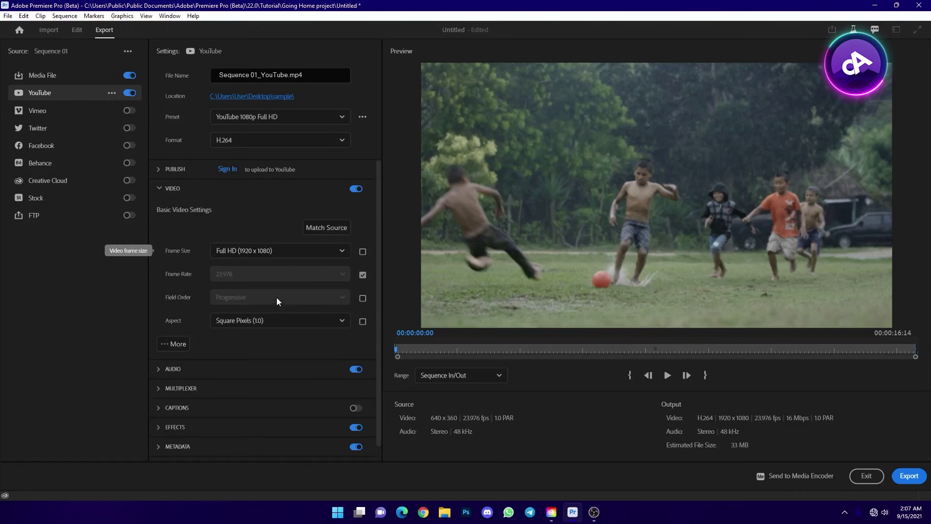
Reveal the additional video settings, examine the encoding, color volume, bitrate, advanced and VR options, and collapse the video group
scroll(227, 340, "down", 1)
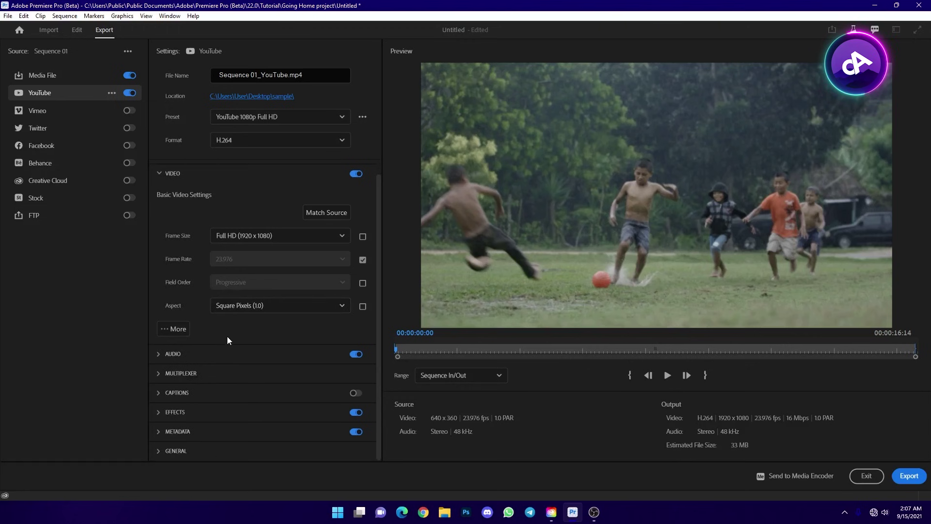
left_click(179, 329)
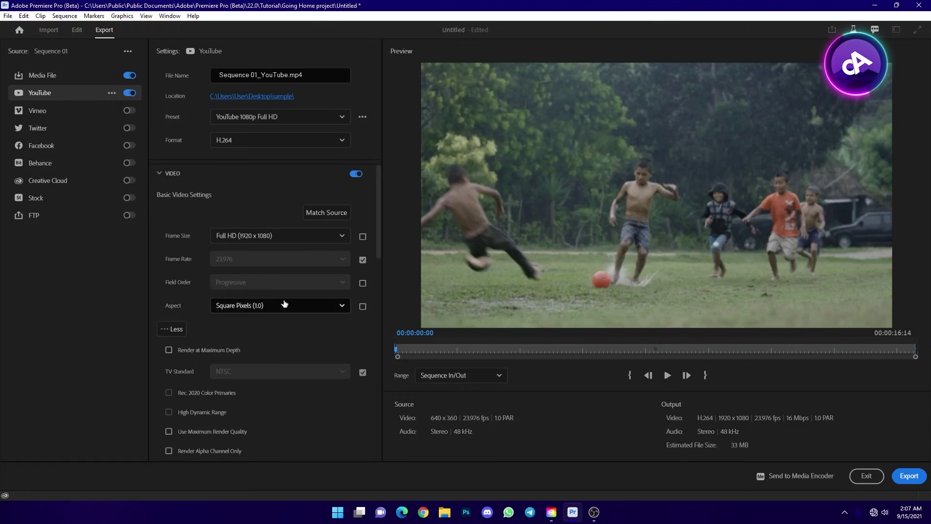
scroll(301, 300, "down", 5)
scroll(301, 298, "down", 3)
scroll(286, 299, "up", 3)
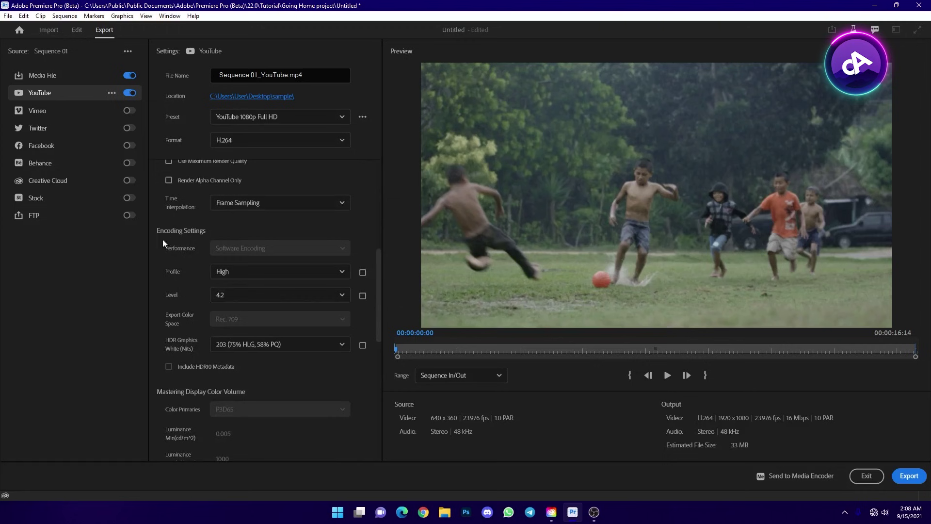
scroll(301, 344, "down", 10)
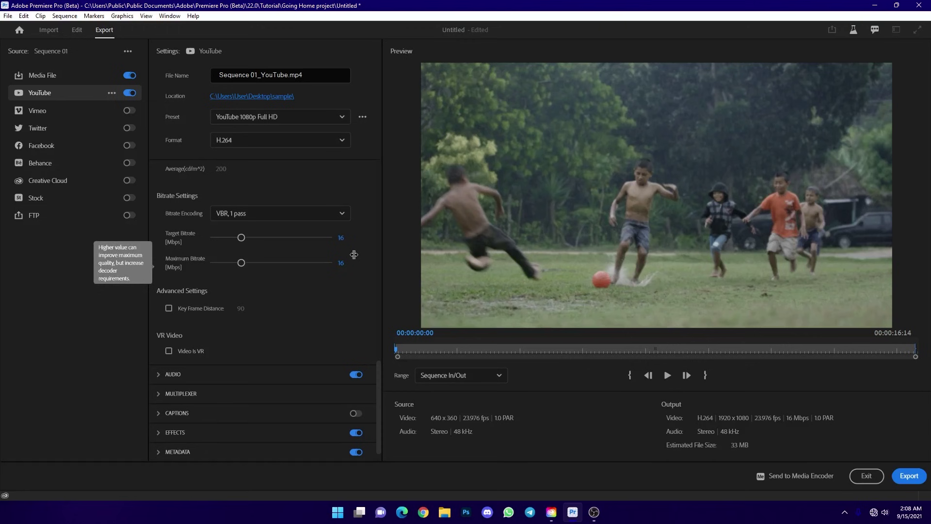
scroll(362, 292, "down", 1)
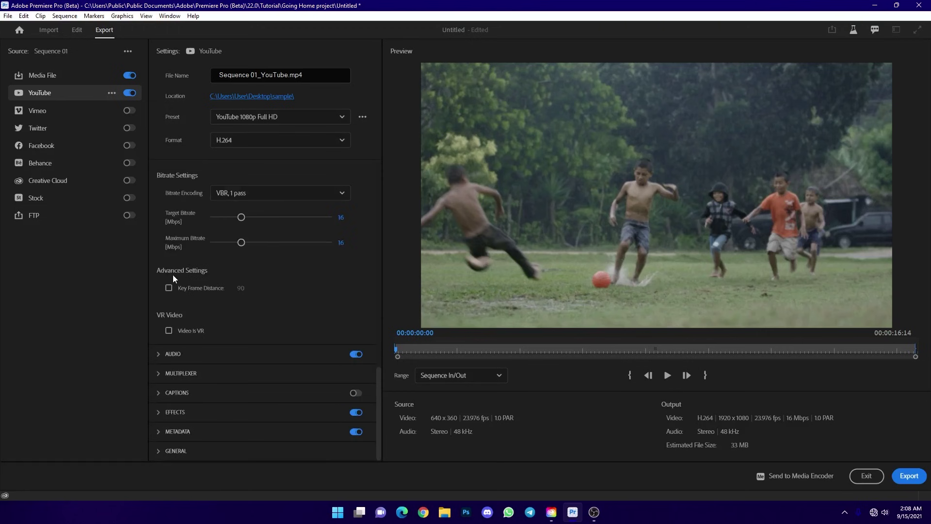
scroll(190, 216, "up", 5)
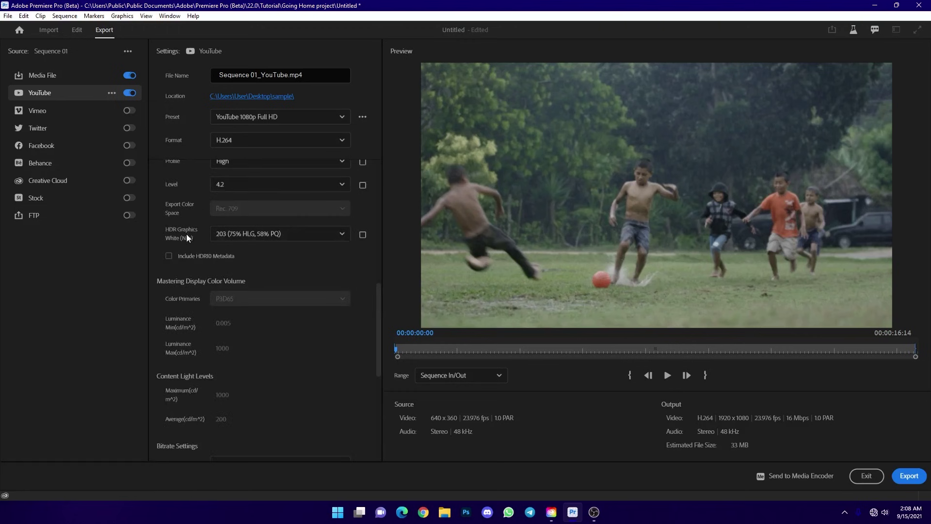
scroll(188, 234, "up", 7)
left_click(168, 189)
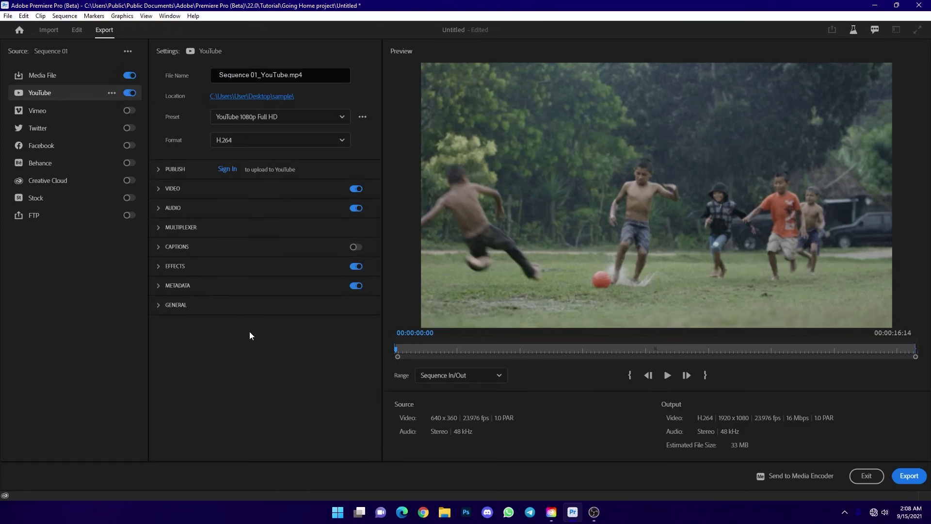